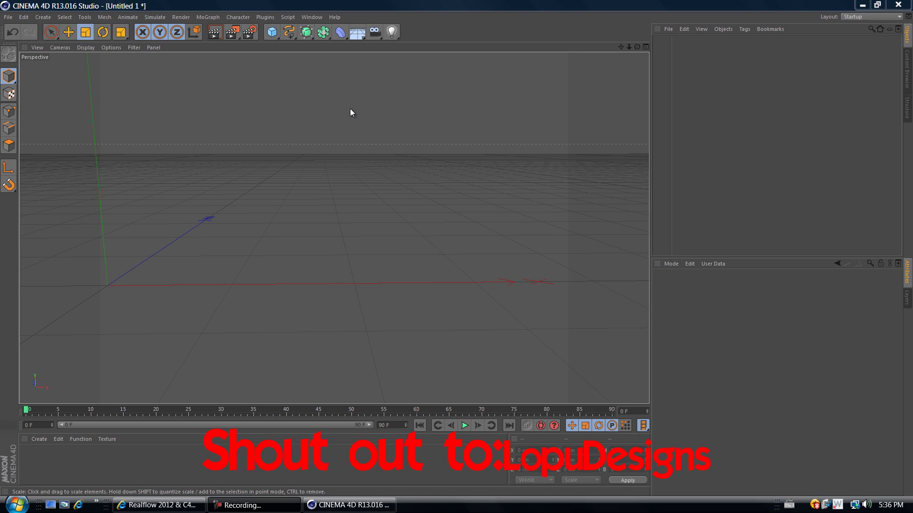
{"action": "left_click", "coordinate": [265, 17]}
{"action": "mouse_move", "coordinate": [270, 48]}
{"action": "left_click", "coordinate": [276, 3]}
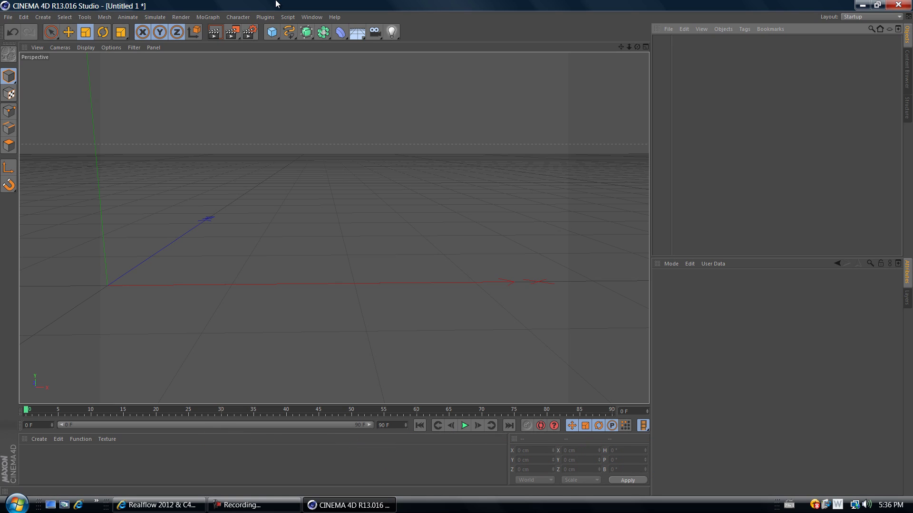
Step: Add a MoText object with its default text to the empty scene
{"action": "left_click", "coordinate": [205, 18]}
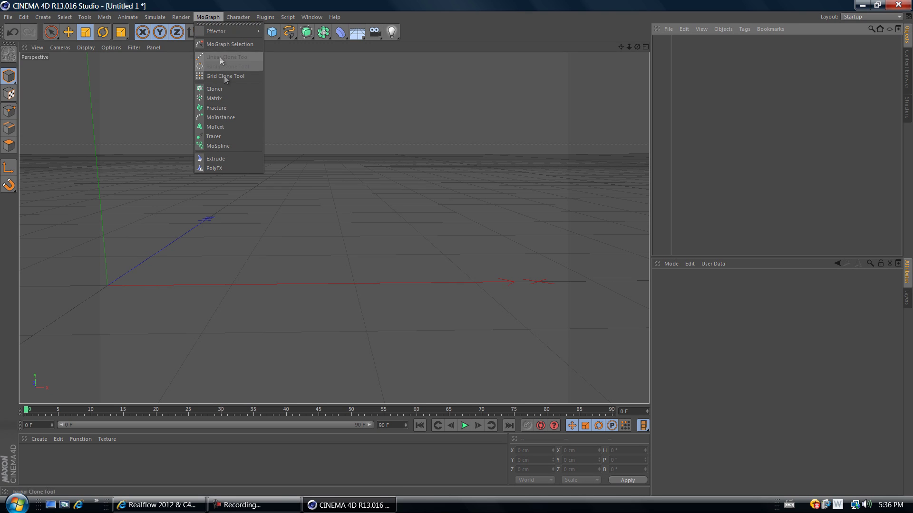
{"action": "left_click", "coordinate": [221, 129]}
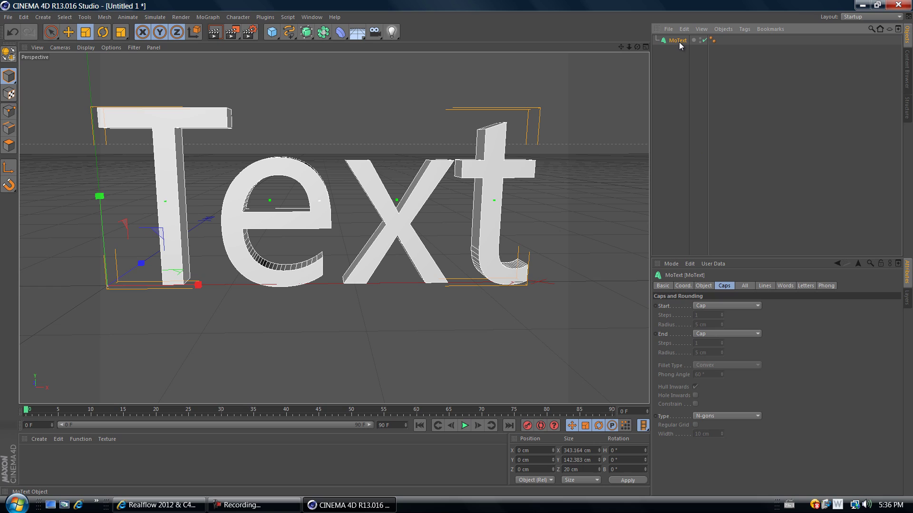
{"action": "left_click_drag", "start_coordinate": [632, 48], "coordinate": [456, 249]}
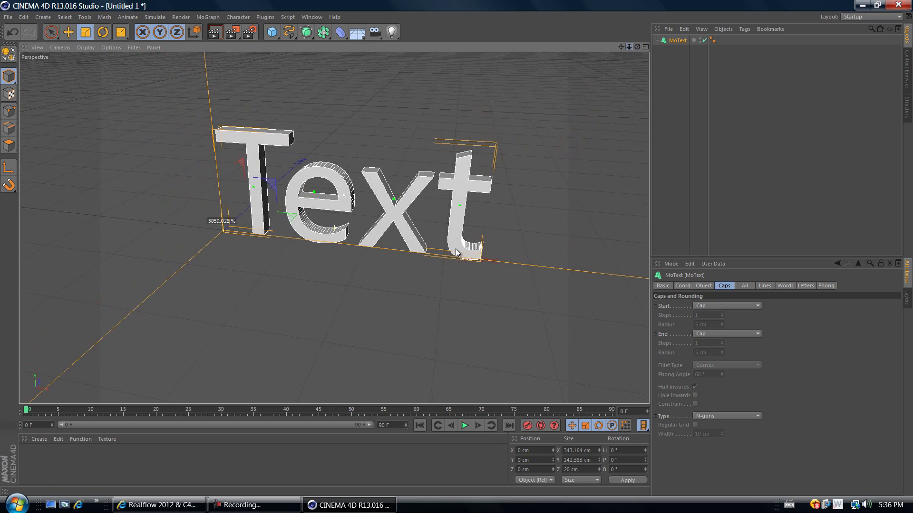
{"action": "left_click_drag", "start_coordinate": [619, 46], "coordinate": [457, 248]}
{"action": "left_click_drag", "start_coordinate": [638, 47], "coordinate": [464, 155]}
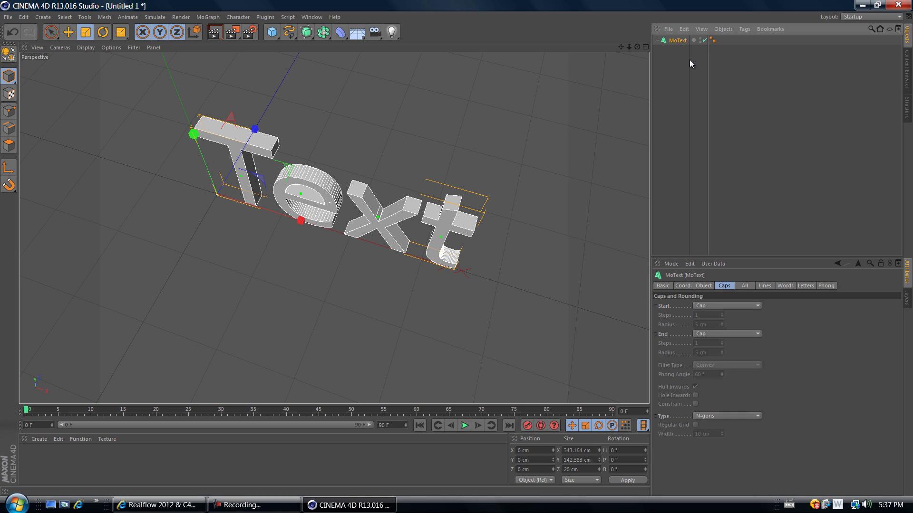
Step: Make the MoText object editable and merge it with all its children using Connect Objects + Delete
{"action": "key", "text": "c"}
{"action": "right_click", "coordinate": [676, 40]}
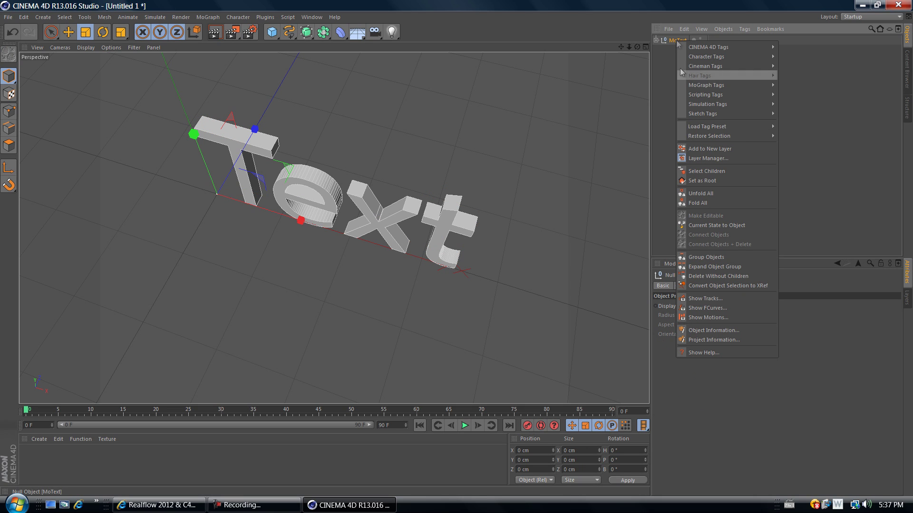
{"action": "left_click", "coordinate": [710, 171]}
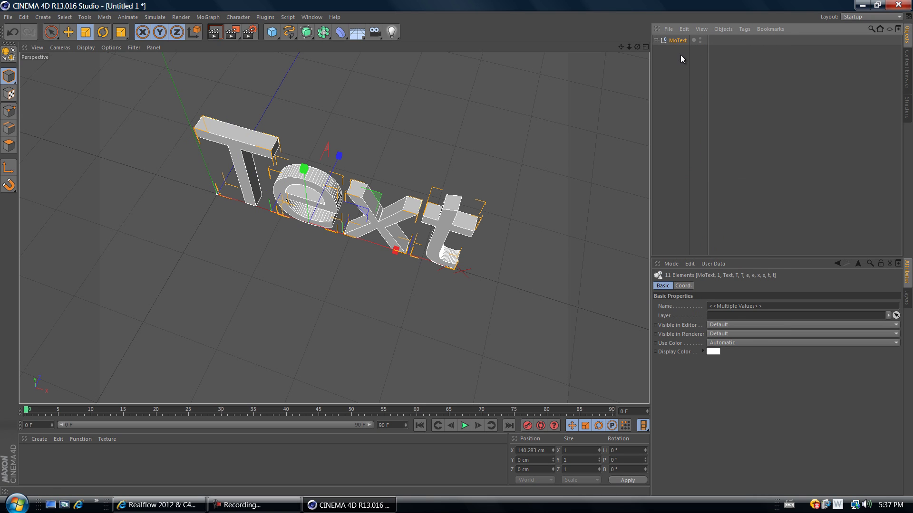
{"action": "right_click", "coordinate": [677, 41]}
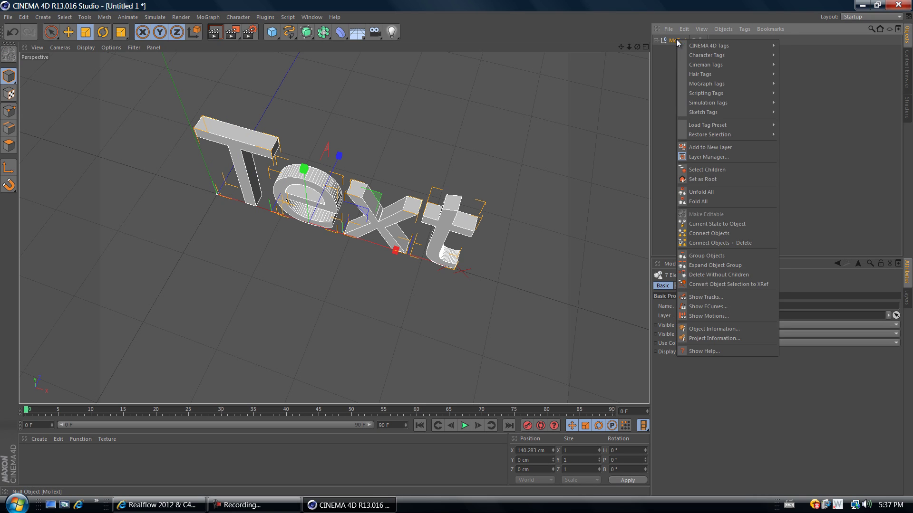
{"action": "left_click", "coordinate": [722, 170]}
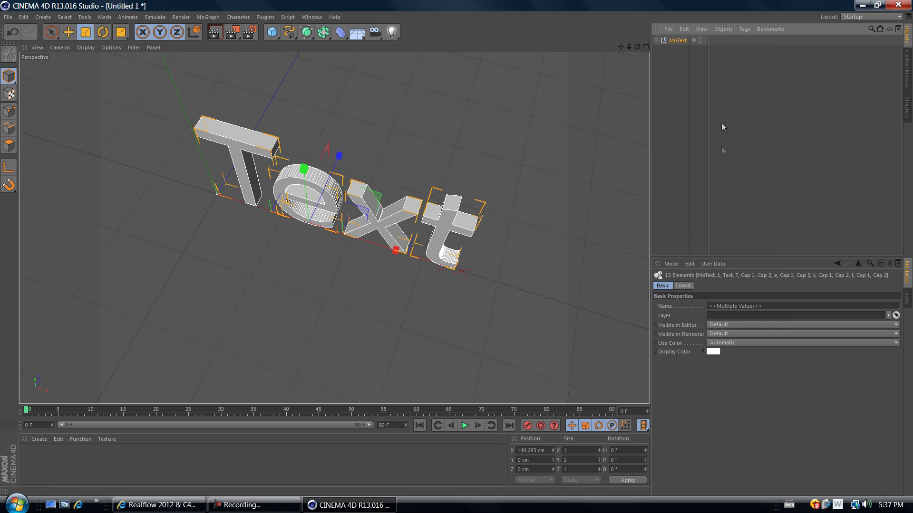
{"action": "right_click", "coordinate": [681, 41]}
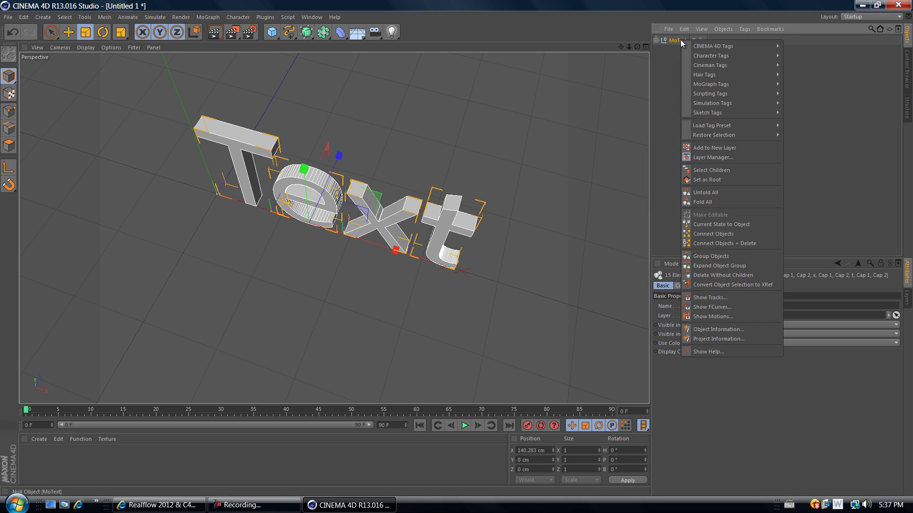
{"action": "left_click", "coordinate": [697, 243]}
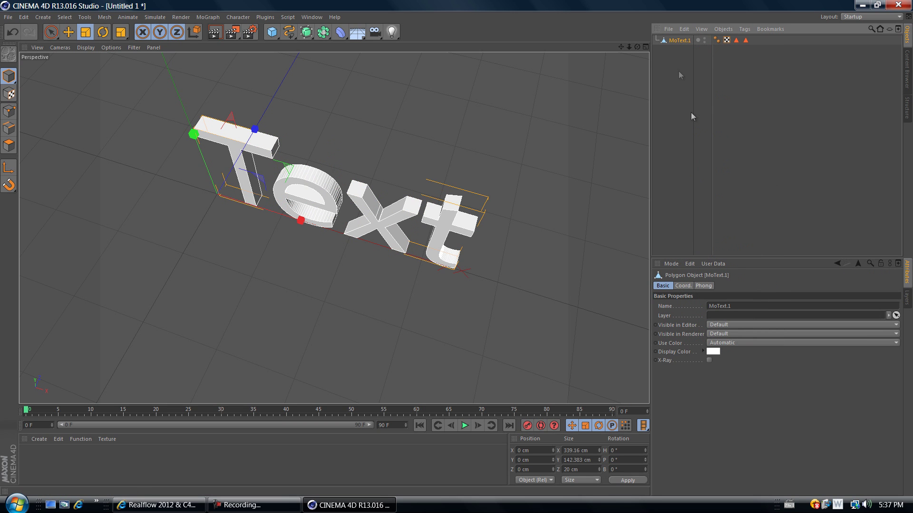
Step: In Polygon mode, delete the top face of the letter T's crossbar
{"action": "left_click_drag", "start_coordinate": [638, 47], "coordinate": [457, 251]}
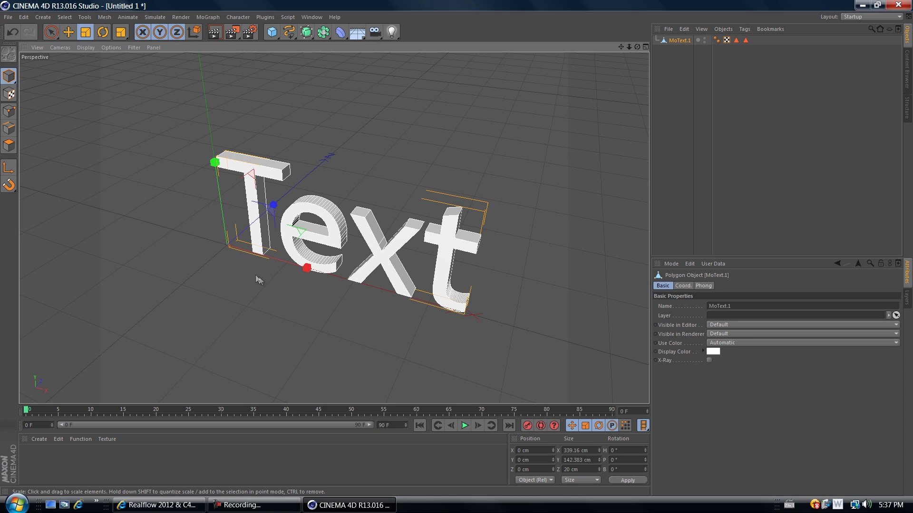
{"action": "left_click", "coordinate": [10, 146]}
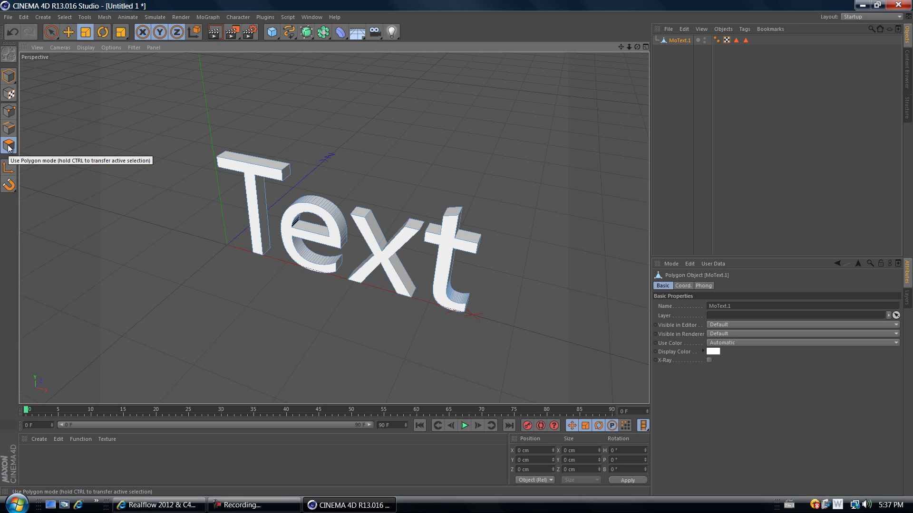
{"action": "left_click", "coordinate": [244, 159]}
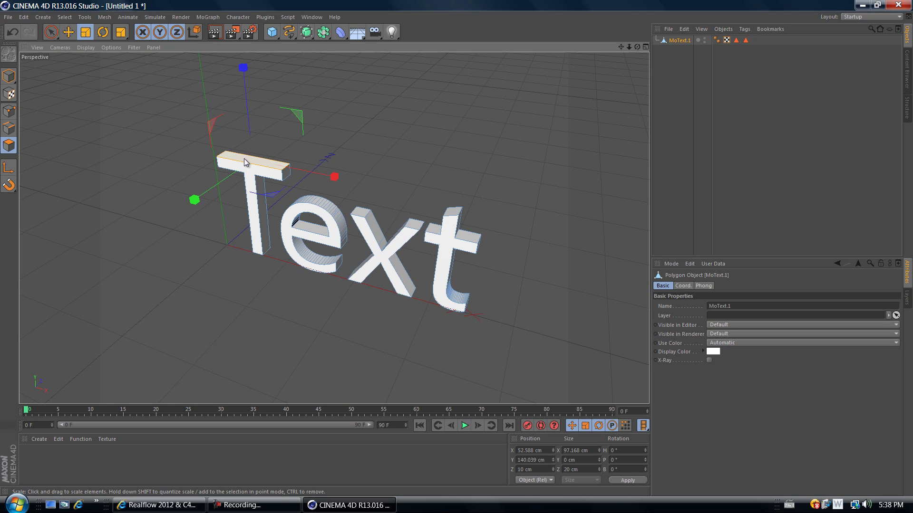
{"action": "key", "text": "Delete"}
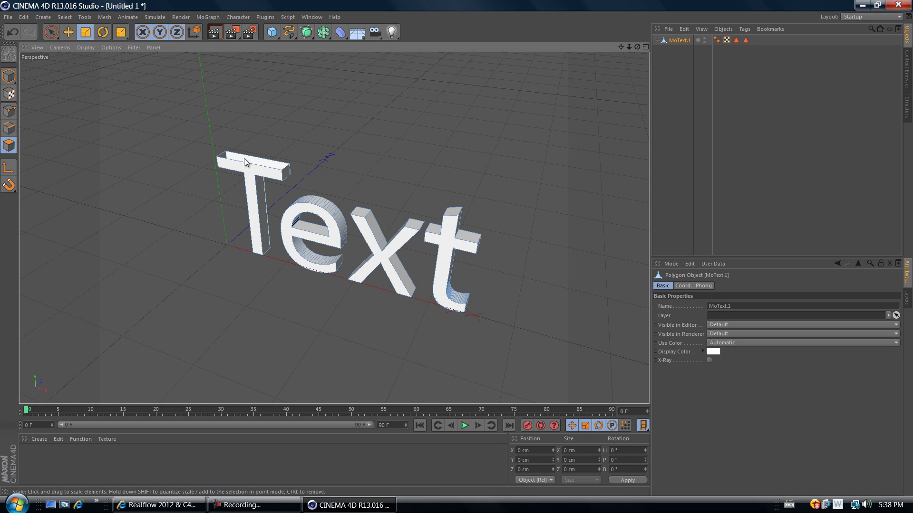
Step: Delete the row of narrow polygons along the upper outer curve of the letter e to open its top
{"action": "scroll", "coordinate": [309, 199], "scroll_direction": "up", "scroll_amount": 4}
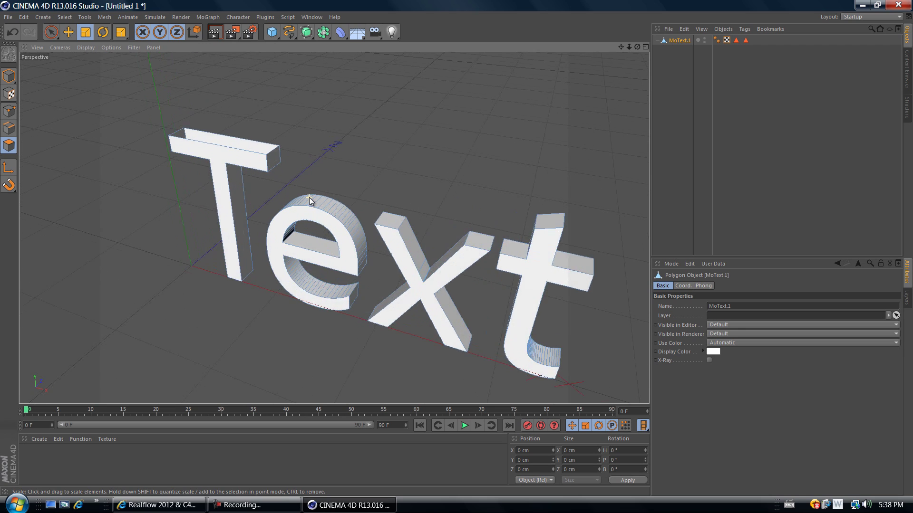
{"action": "scroll", "coordinate": [309, 199], "scroll_direction": "up", "scroll_amount": 4}
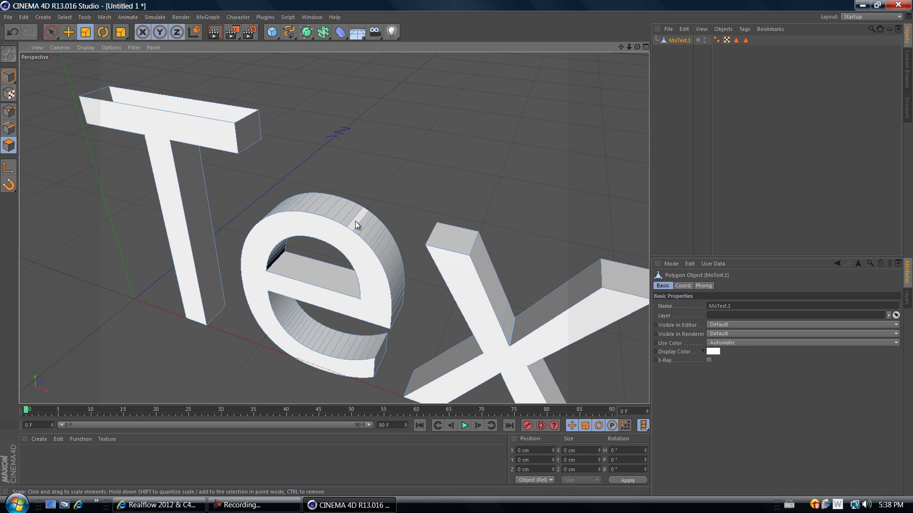
{"action": "left_click", "coordinate": [356, 222]}
{"action": "left_click", "coordinate": [346, 219], "text": "ctrl"}
{"action": "left_click", "coordinate": [343, 214]}
{"action": "left_click", "coordinate": [336, 209], "text": "ctrl"}
{"action": "left_click", "coordinate": [336, 215]}
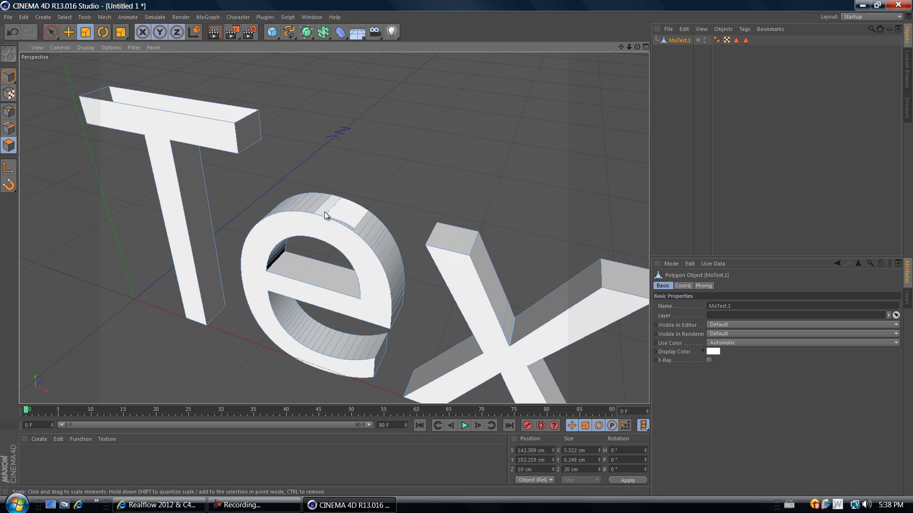
{"action": "left_click", "coordinate": [316, 209], "text": "ctrl"}
{"action": "left_click", "coordinate": [316, 209]}
{"action": "left_click", "coordinate": [304, 205], "text": "ctrl"}
{"action": "left_click", "coordinate": [301, 209]}
{"action": "left_click", "coordinate": [300, 208], "text": "ctrl"}
{"action": "left_click", "coordinate": [294, 206]}
{"action": "left_click", "coordinate": [291, 207], "text": "ctrl"}
{"action": "left_click", "coordinate": [290, 205]}
{"action": "left_click", "coordinate": [288, 204], "text": "ctrl"}
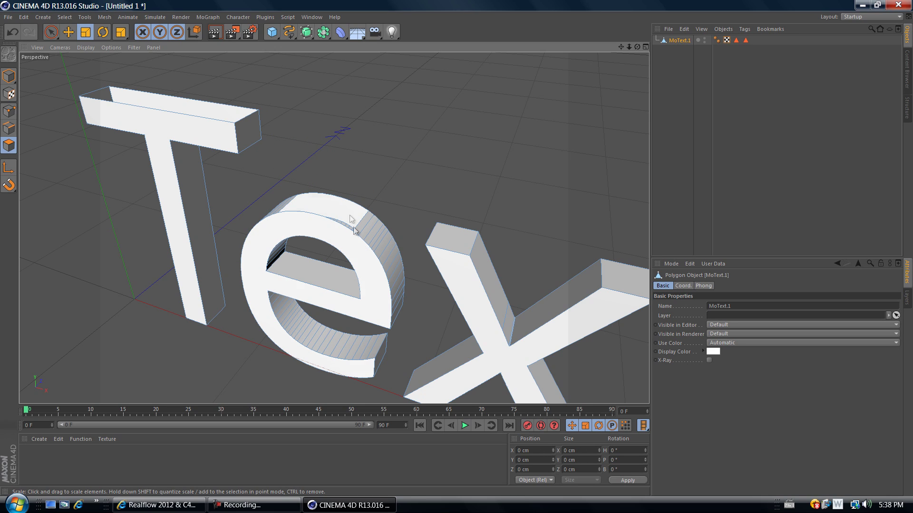
Step: Delete the top faces of both arms of the x and the top face of the final t's stem
{"action": "left_click_drag", "start_coordinate": [534, 167], "coordinate": [584, 59], "text": "alt"}
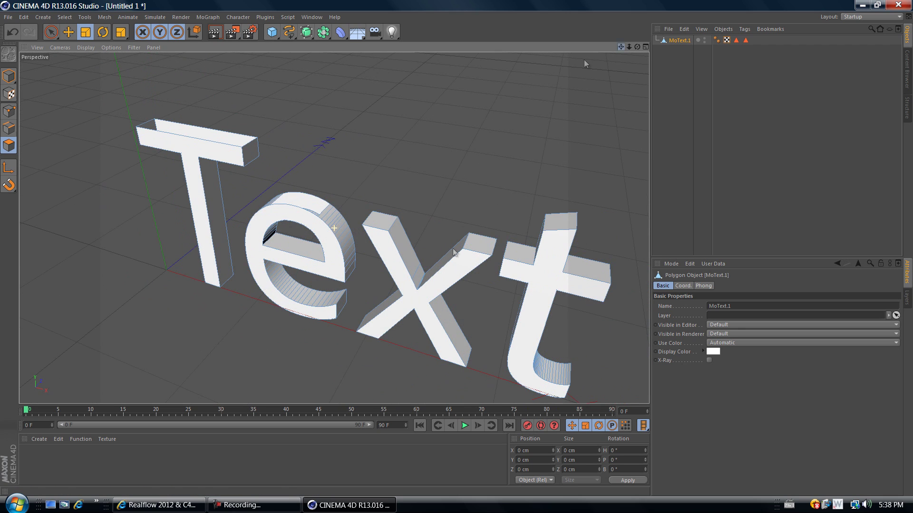
{"action": "left_click", "coordinate": [388, 222]}
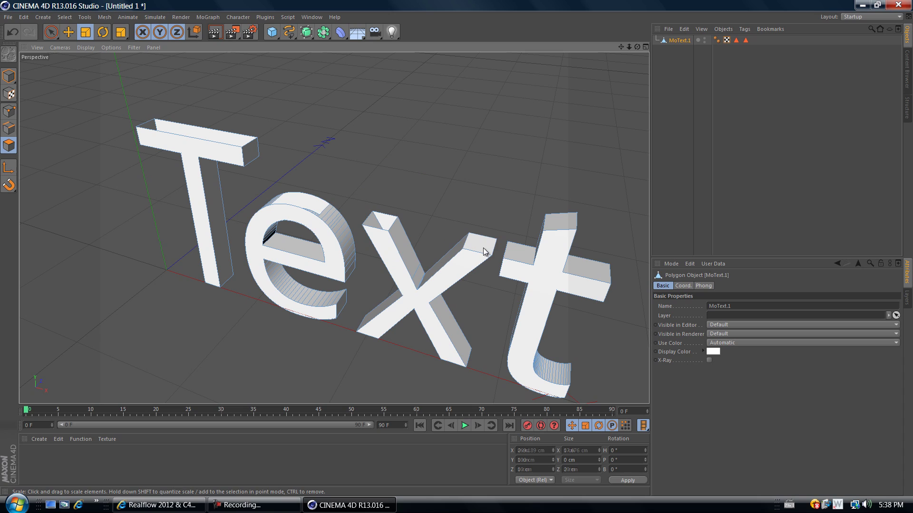
{"action": "left_click", "coordinate": [519, 256]}
{"action": "left_click", "coordinate": [571, 224]}
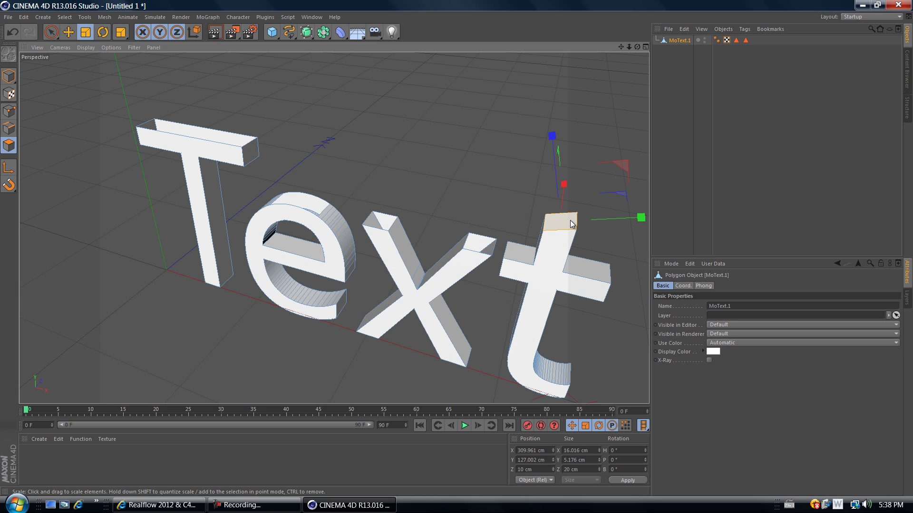
{"action": "left_click", "coordinate": [560, 225], "text": "ctrl"}
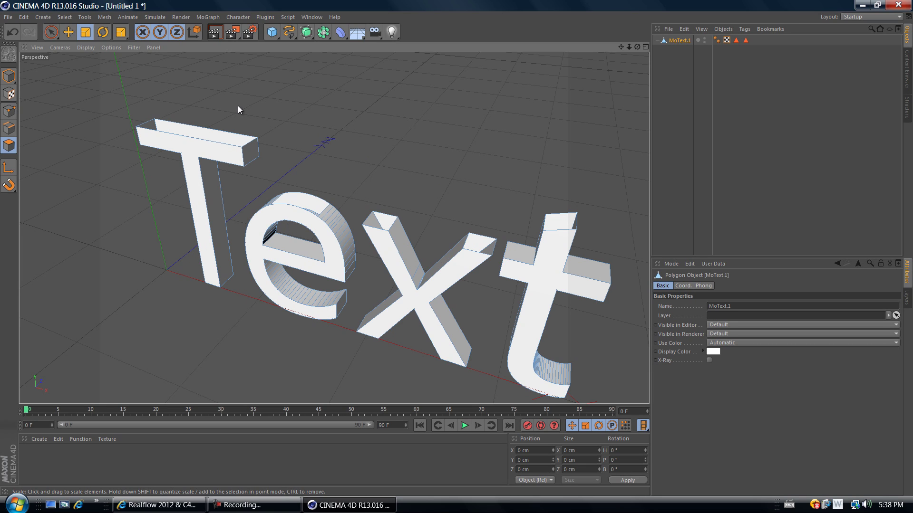
Step: Start a RealFlow SD export and set its output file to "floating text liquid" on the Desktop
{"action": "left_click", "coordinate": [265, 18]}
{"action": "mouse_move", "coordinate": [299, 43]}
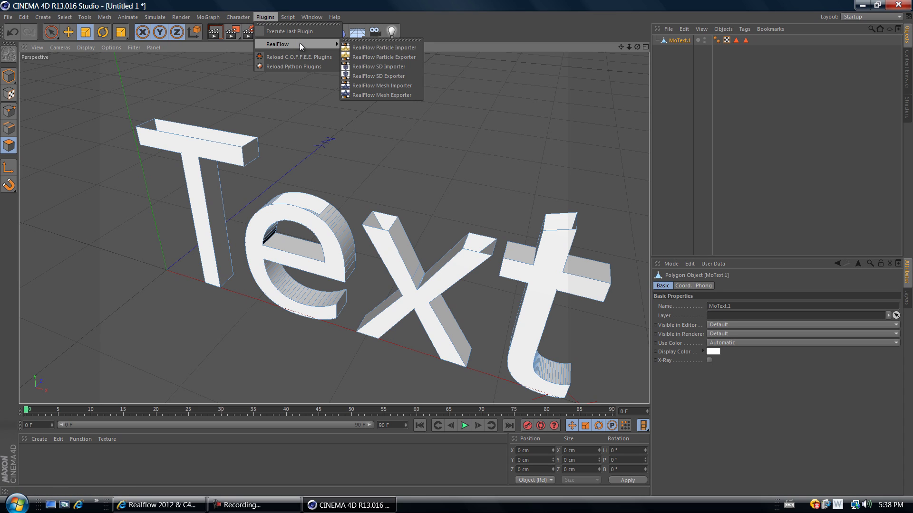
{"action": "left_click", "coordinate": [407, 76]}
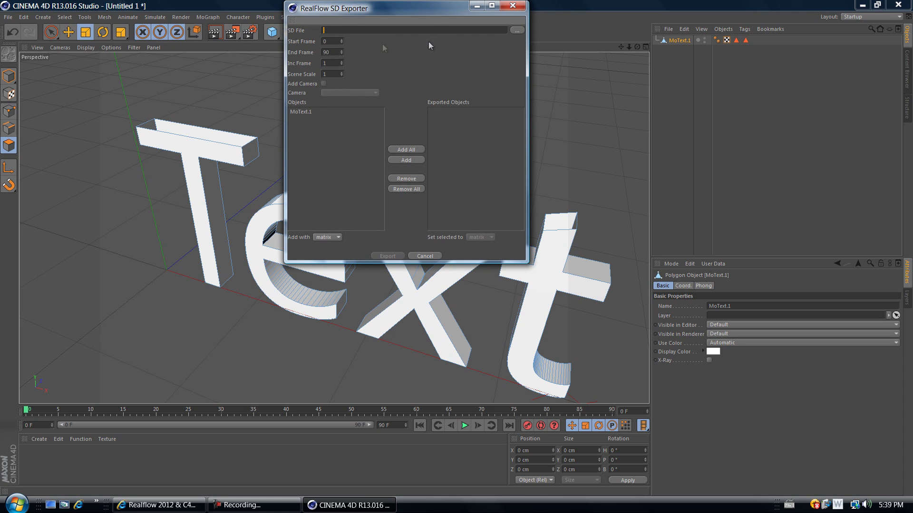
{"action": "left_click", "coordinate": [520, 30]}
{"action": "left_click", "coordinate": [322, 110]}
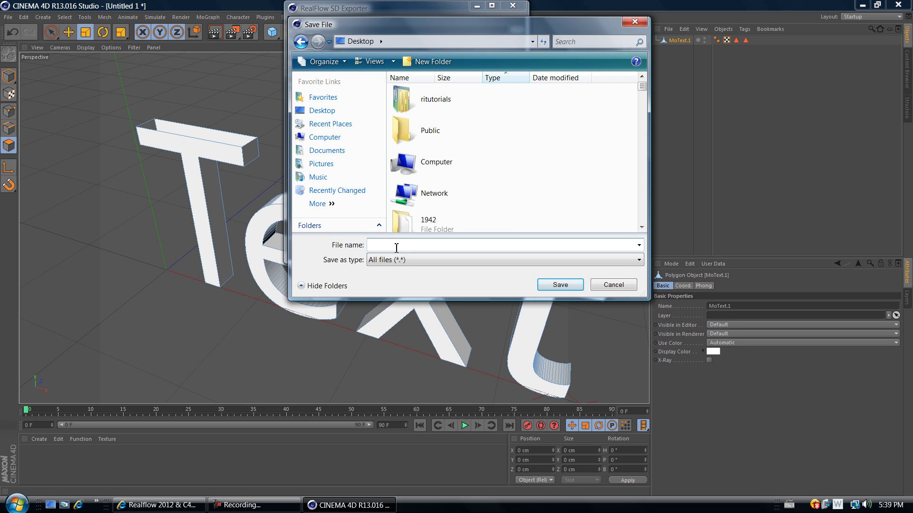
{"action": "type", "text": "floating text liquid"}
{"action": "left_click", "coordinate": [560, 285]}
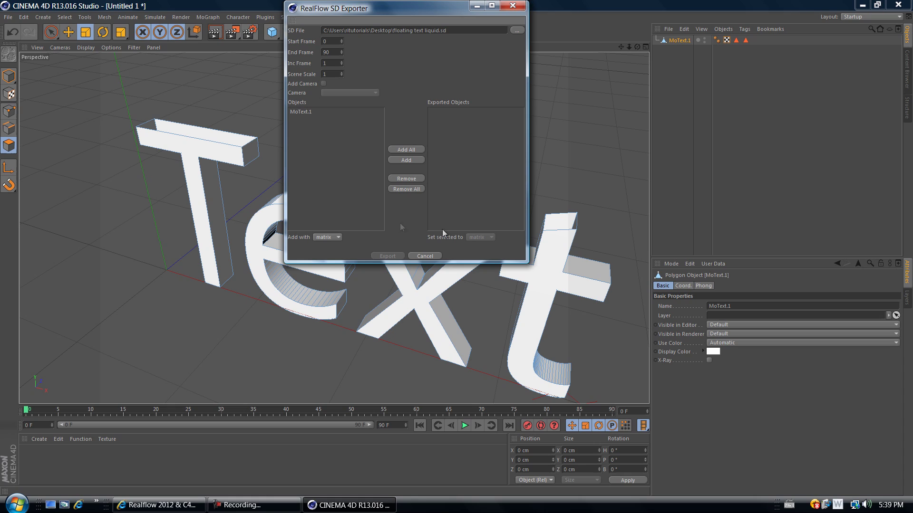
Step: Add MoText.1 to the exported objects with the matrix option and export the SD file
{"action": "left_click", "coordinate": [298, 112]}
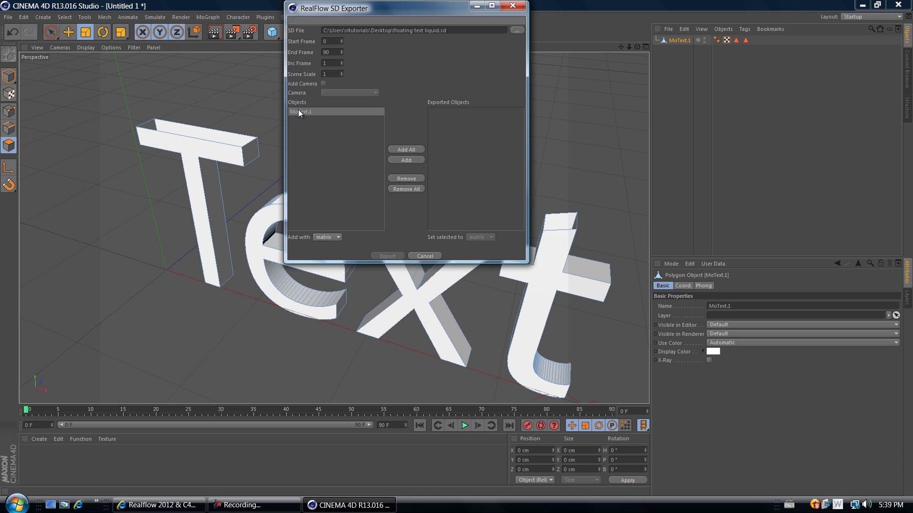
{"action": "left_click", "coordinate": [409, 161]}
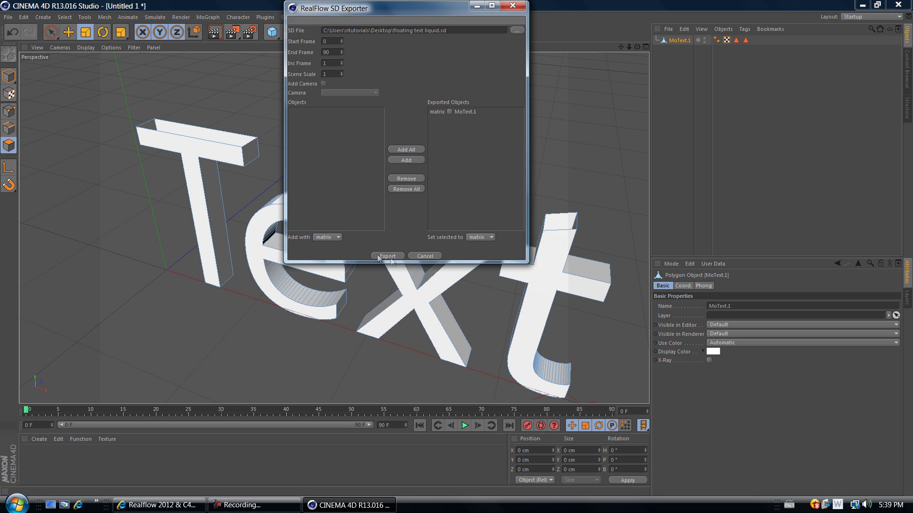
{"action": "left_click", "coordinate": [388, 255]}
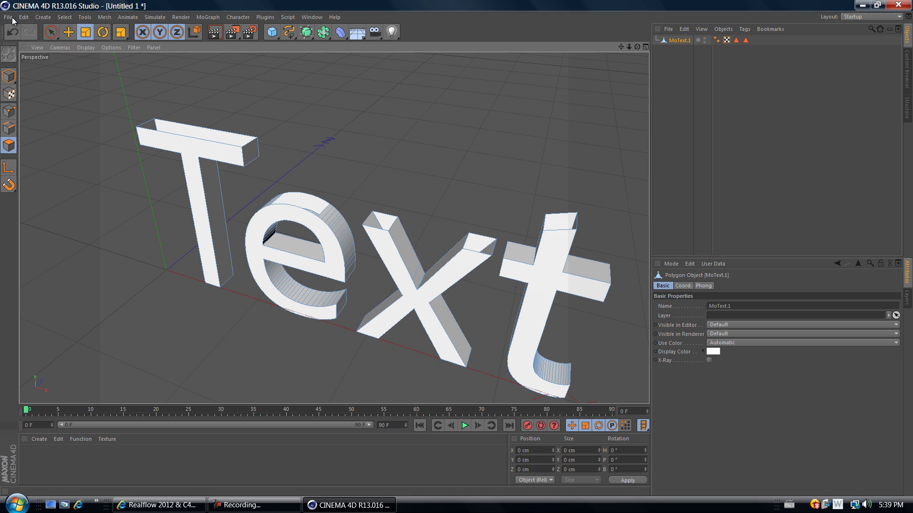
Step: Save the scene on the Desktop under the name "backup"
{"action": "left_click", "coordinate": [13, 17]}
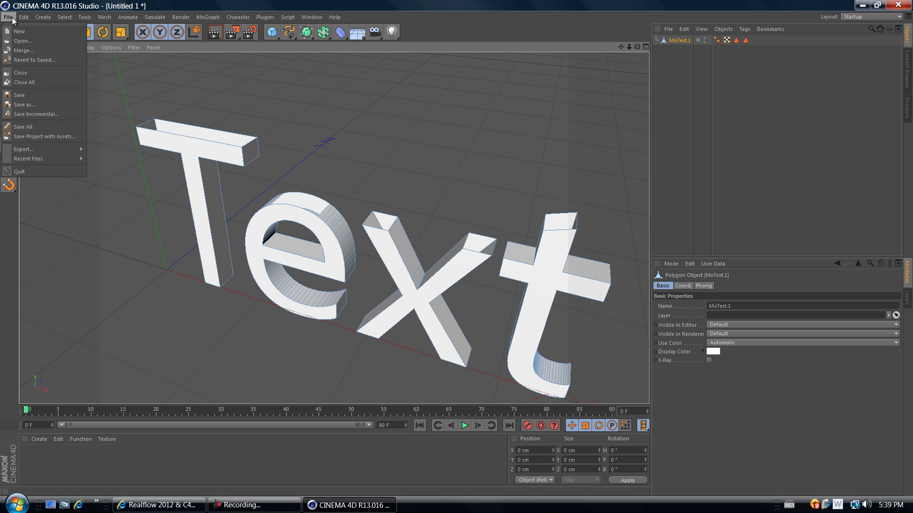
{"action": "left_click", "coordinate": [25, 104]}
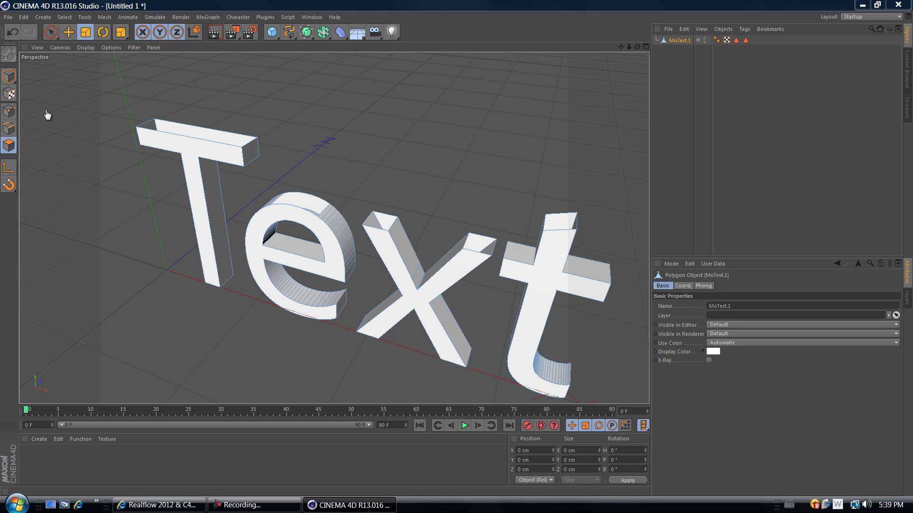
{"action": "left_click", "coordinate": [42, 107]}
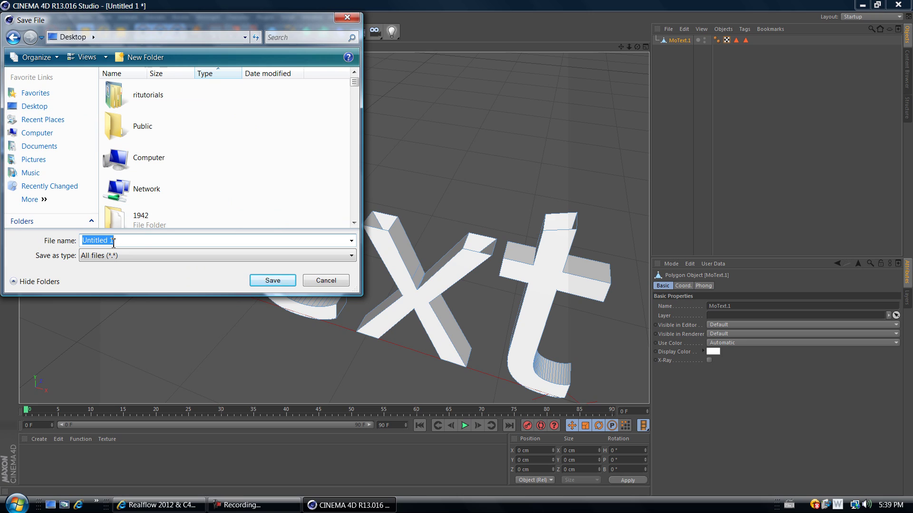
{"action": "type", "text": "backup"}
{"action": "left_click", "coordinate": [273, 281]}
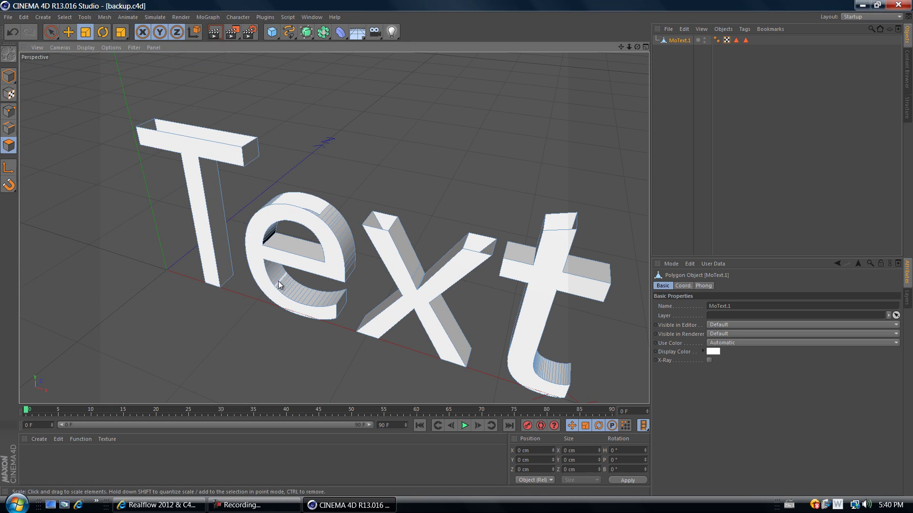
Step: Leave Cinema 4D and launch RealFlow 2012 from the desktop
{"action": "left_click", "coordinate": [341, 505]}
{"action": "double_click", "coordinate": [646, 88]}
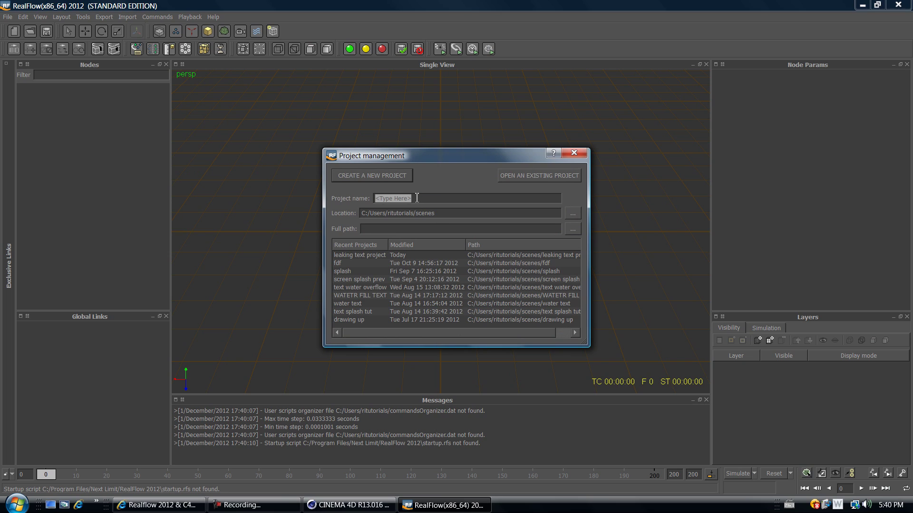
Step: Create a new RealFlow project named "floating liquid text" in the default scenes location
{"action": "type", "text": "floating liqu"}
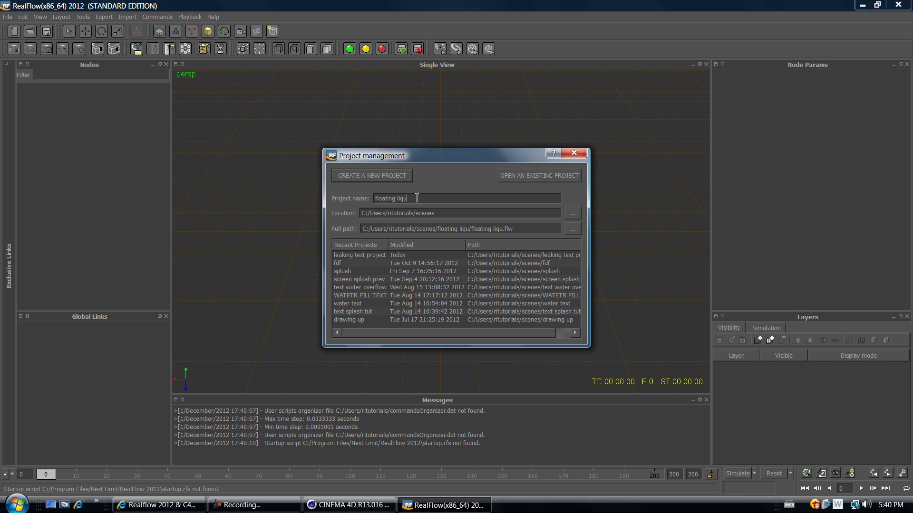
{"action": "type", "text": "id text"}
{"action": "left_click", "coordinate": [365, 180]}
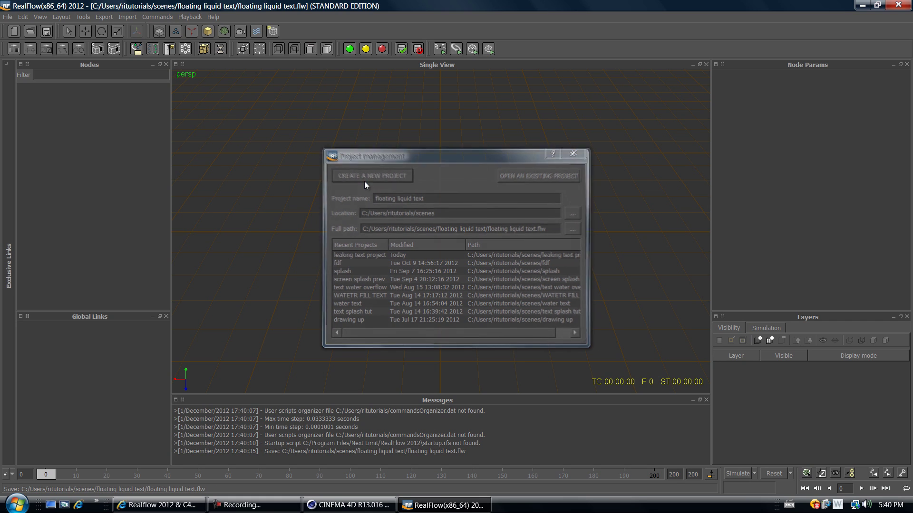
Step: Import the object file "floating text liquid.sd" from the Desktop into the scene
{"action": "left_click", "coordinate": [125, 19]}
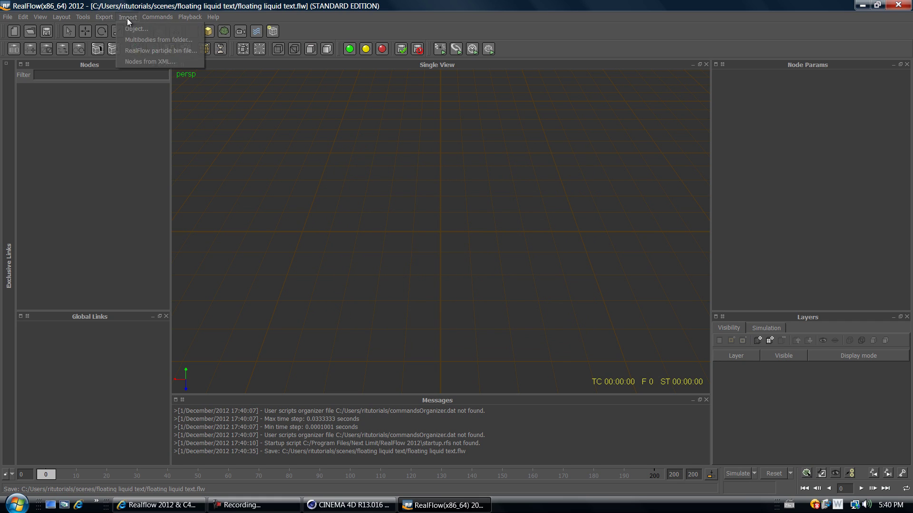
{"action": "left_click", "coordinate": [142, 29]}
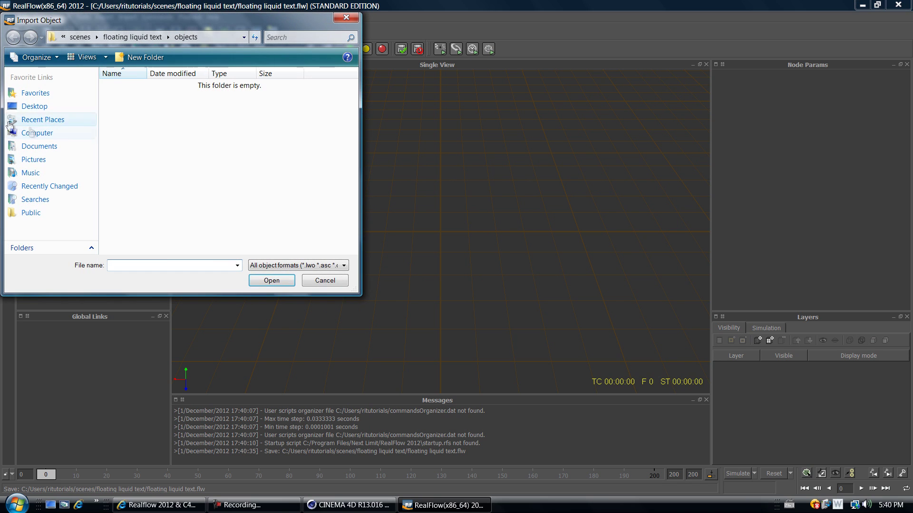
{"action": "left_click", "coordinate": [31, 108]}
{"action": "left_click_drag", "start_coordinate": [353, 95], "coordinate": [357, 256]}
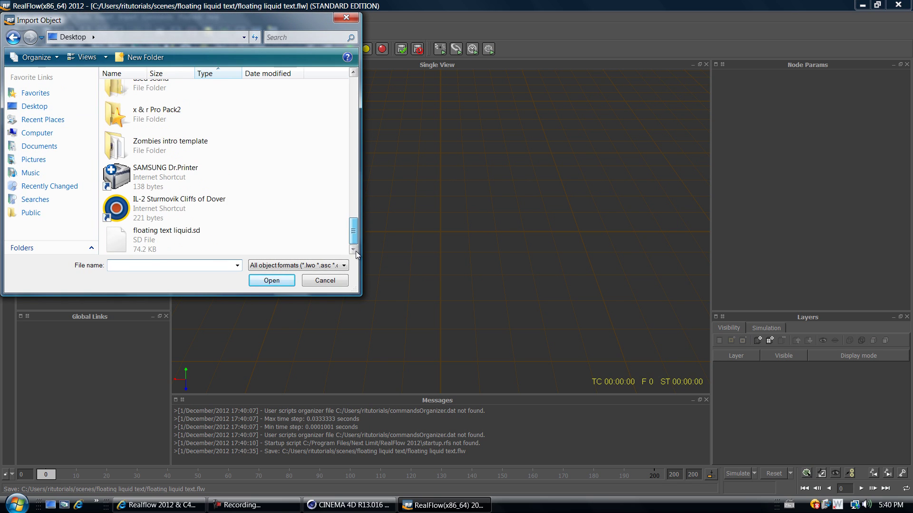
{"action": "left_click", "coordinate": [161, 242]}
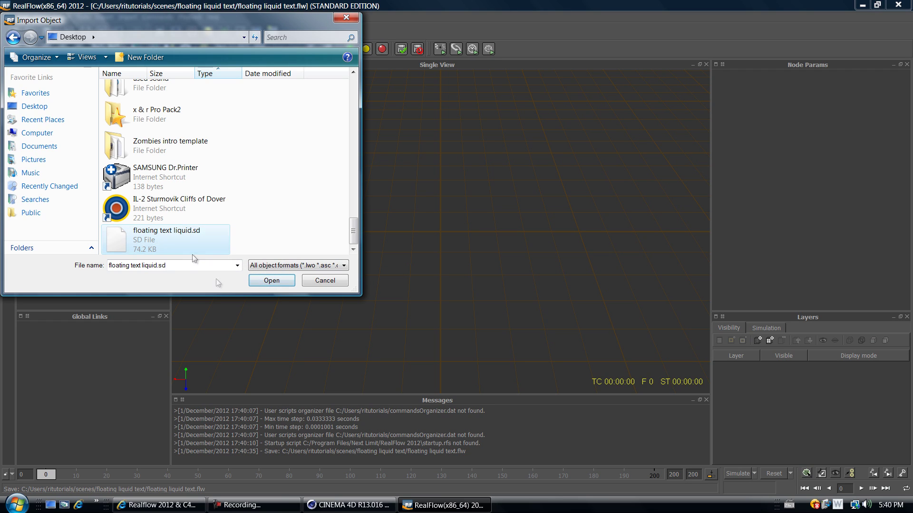
{"action": "left_click", "coordinate": [270, 281]}
Step: Add a Gravity daemon to the scene with the imported text
{"action": "left_click_drag", "start_coordinate": [525, 200], "coordinate": [350, 171], "text": "alt"}
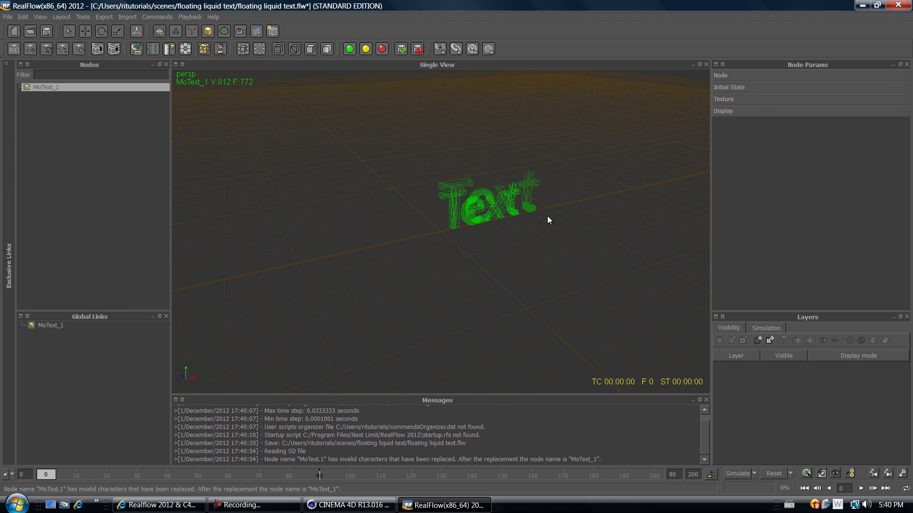
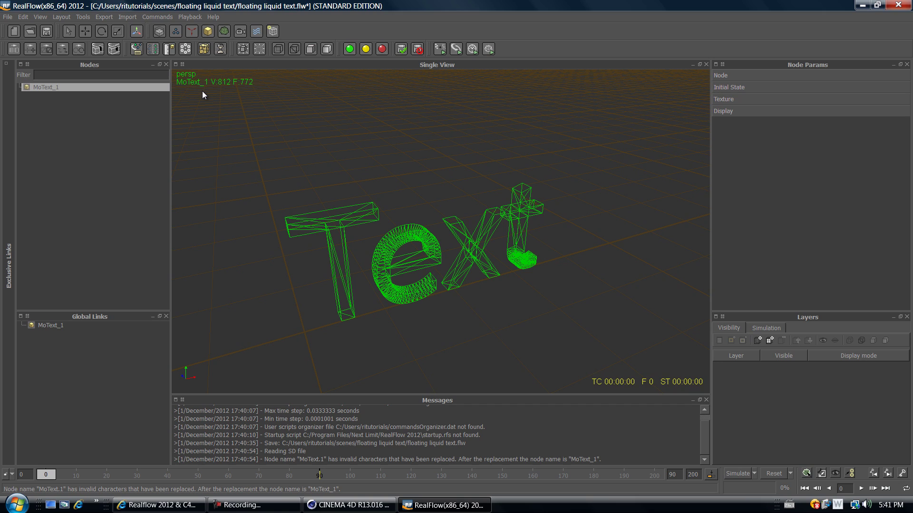
{"action": "left_click", "coordinate": [192, 31]}
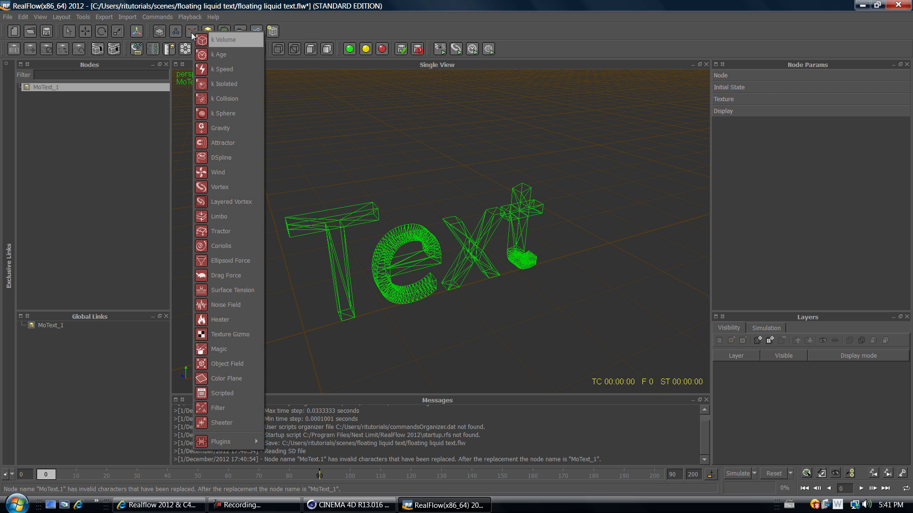
{"action": "left_click", "coordinate": [198, 30]}
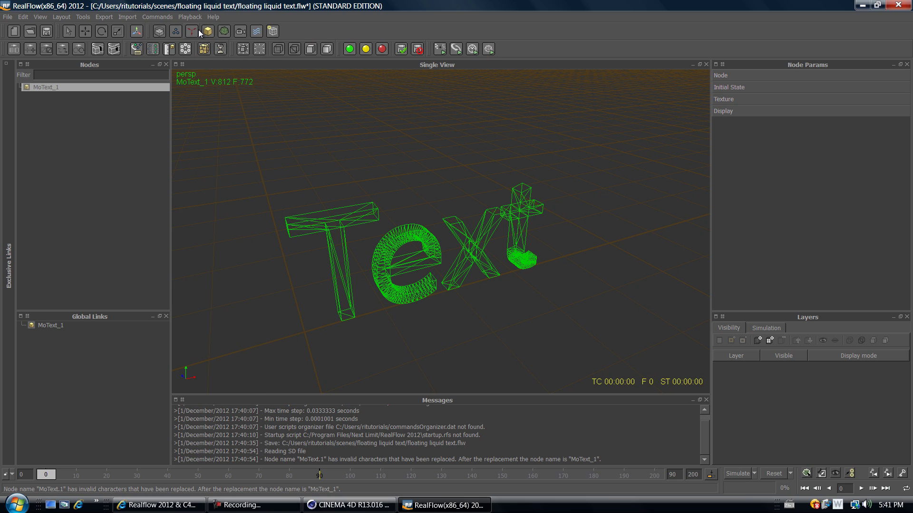
{"action": "left_click", "coordinate": [194, 31]}
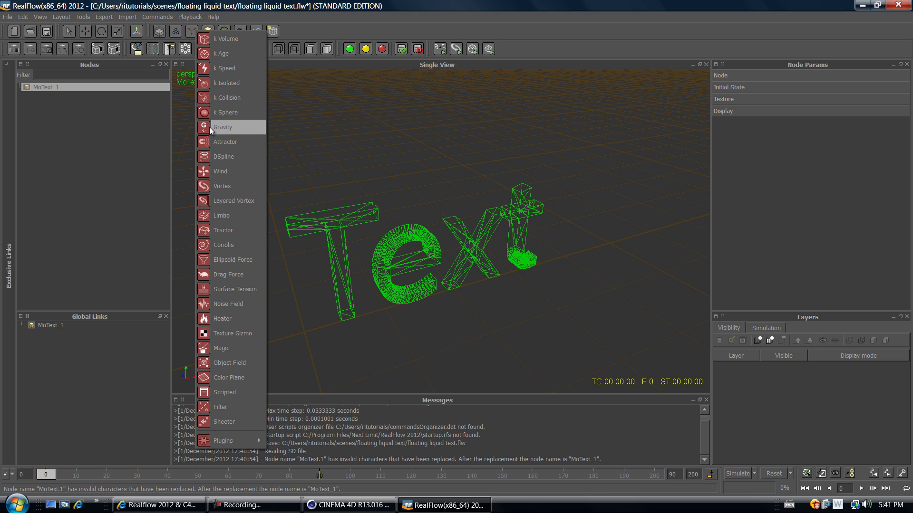
{"action": "left_click", "coordinate": [244, 127]}
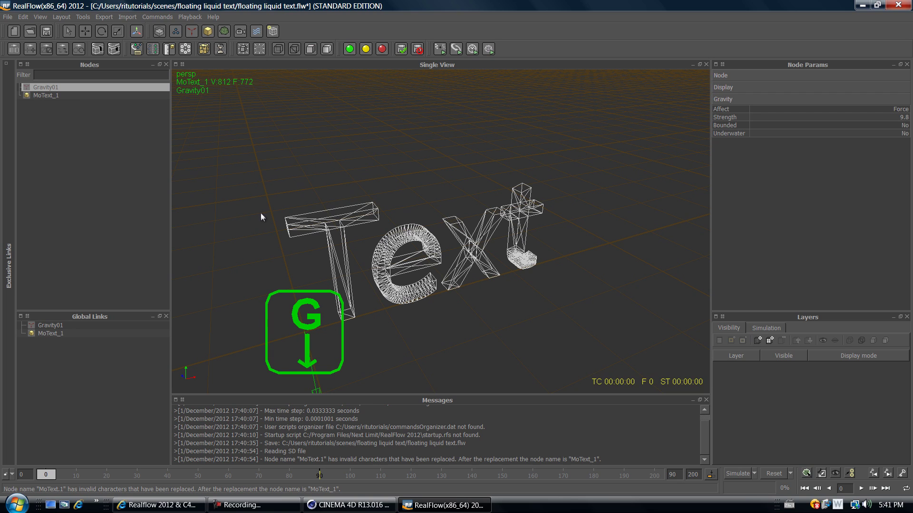
Step: Add a Square emitter and scale it down to about 0.70 in X and 0.13 in Z
{"action": "left_click", "coordinate": [176, 32]}
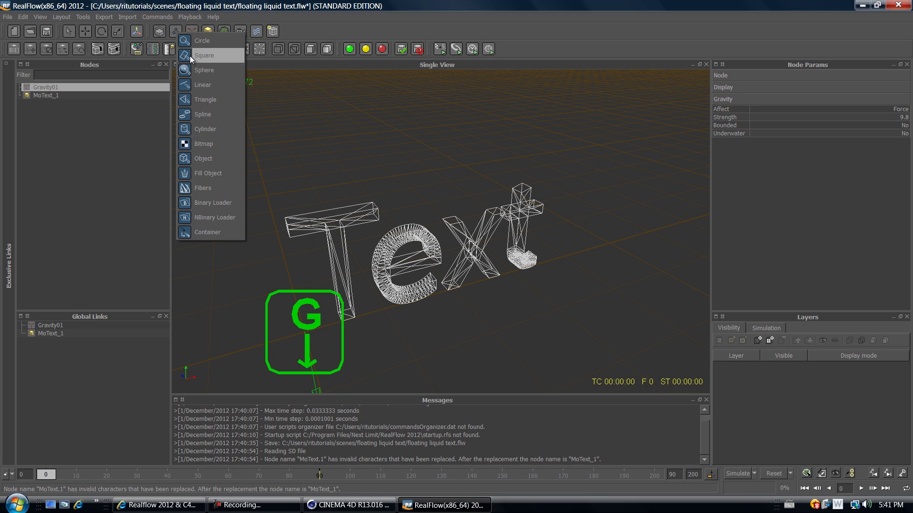
{"action": "left_click", "coordinate": [216, 56]}
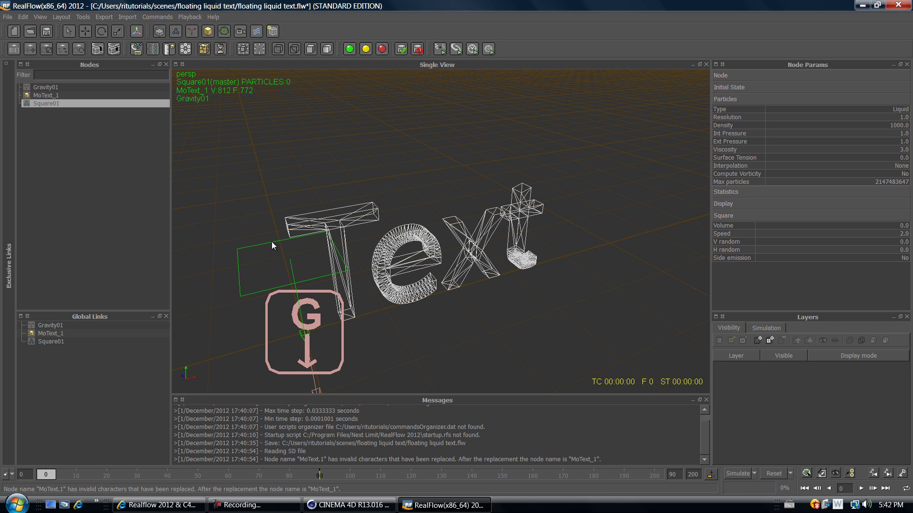
{"action": "key", "text": "r"}
{"action": "left_click_drag", "start_coordinate": [284, 238], "coordinate": [284, 259]}
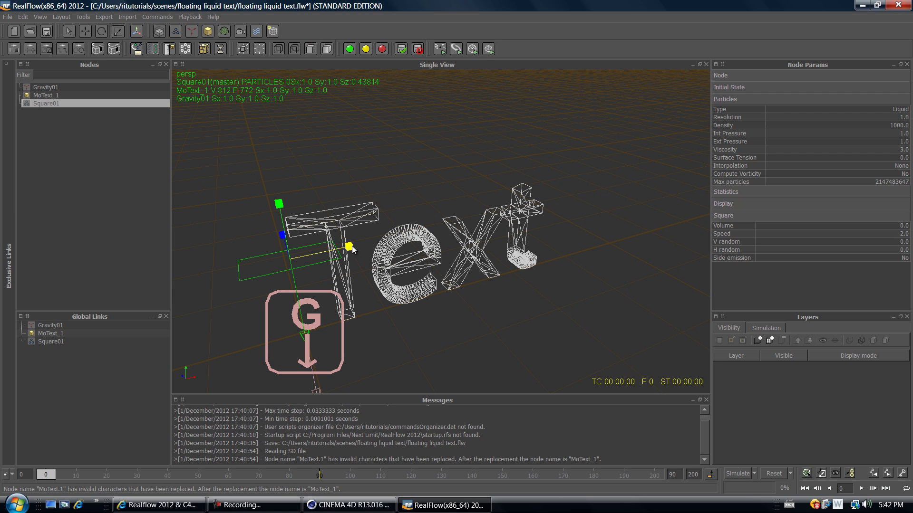
{"action": "left_click_drag", "start_coordinate": [352, 249], "coordinate": [280, 247]}
{"action": "left_click_drag", "start_coordinate": [349, 246], "coordinate": [356, 245]}
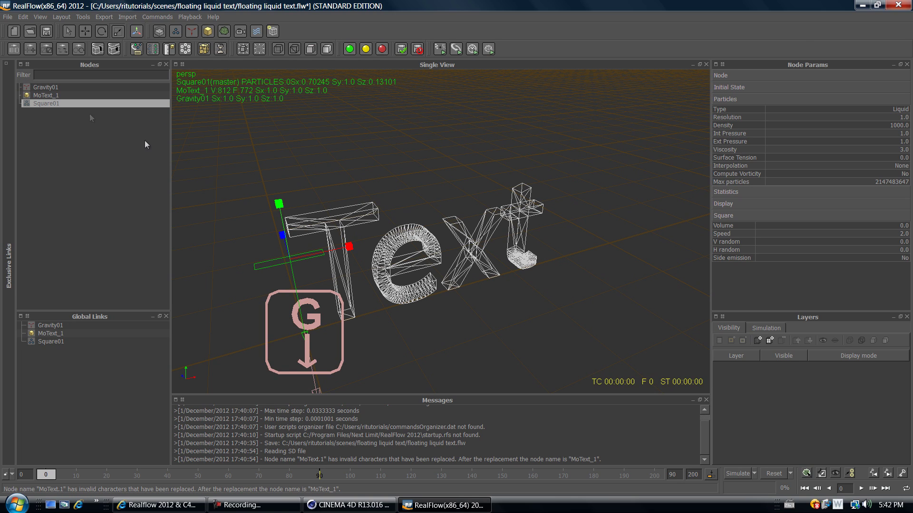
Step: Move the square emitter into the open top of the letter T, at about X 0.51, Y 1.38, Z 0.10
{"action": "key", "text": "w"}
{"action": "left_click_drag", "start_coordinate": [278, 235], "coordinate": [389, 207]}
{"action": "left_click_drag", "start_coordinate": [540, 134], "coordinate": [610, 117], "text": "alt"}
{"action": "left_click_drag", "start_coordinate": [562, 151], "coordinate": [260, 238], "text": "alt"}
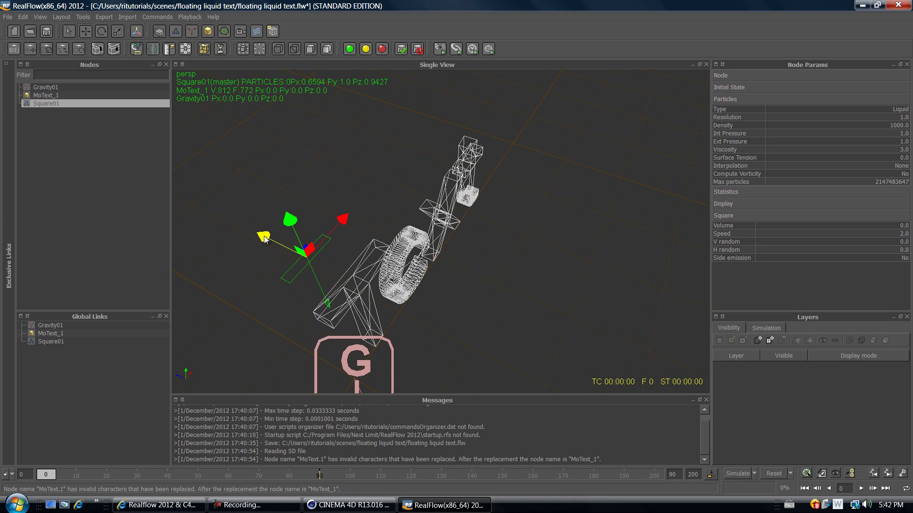
{"action": "left_click_drag", "start_coordinate": [316, 259], "coordinate": [459, 210], "text": "alt"}
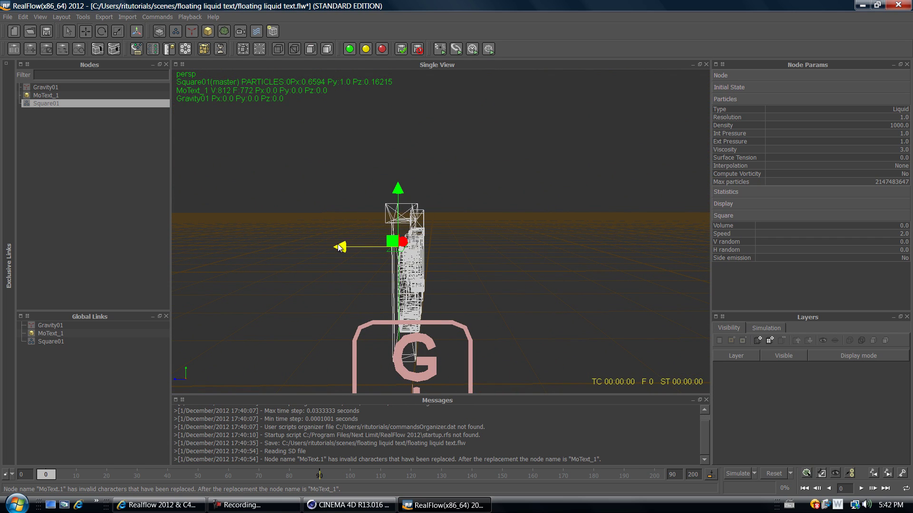
{"action": "left_click_drag", "start_coordinate": [405, 184], "coordinate": [389, 195]}
{"action": "mouse_move", "coordinate": [352, 147]}
{"action": "left_mouse_down", "text": "alt"}
{"action": "mouse_move", "coordinate": [344, 127]}
{"action": "mouse_move", "coordinate": [323, 137]}
{"action": "mouse_move", "coordinate": [318, 129]}
{"action": "mouse_move", "coordinate": [433, 150]}
{"action": "mouse_move", "coordinate": [383, 272]}
{"action": "mouse_move", "coordinate": [349, 199]}
{"action": "mouse_move", "coordinate": [363, 157]}
{"action": "left_mouse_up", "text": "alt"}
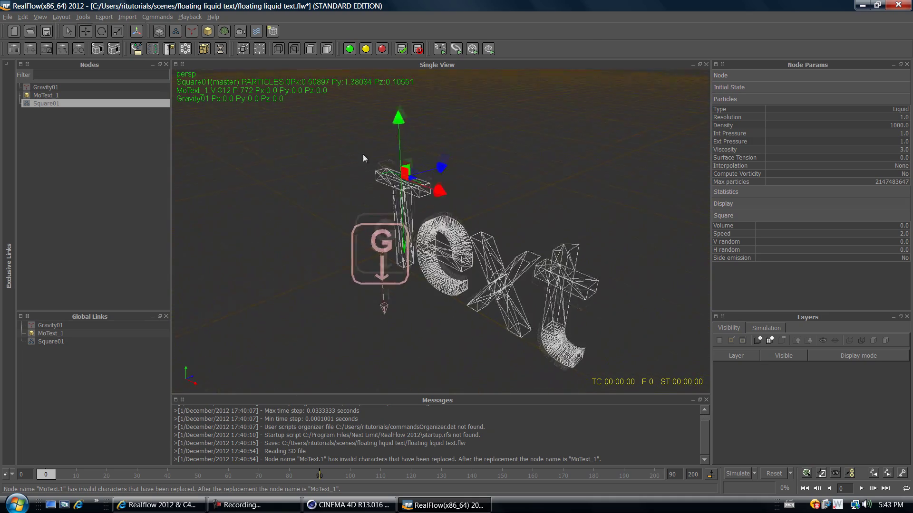
{"action": "left_click_drag", "start_coordinate": [441, 167], "coordinate": [522, 182]}
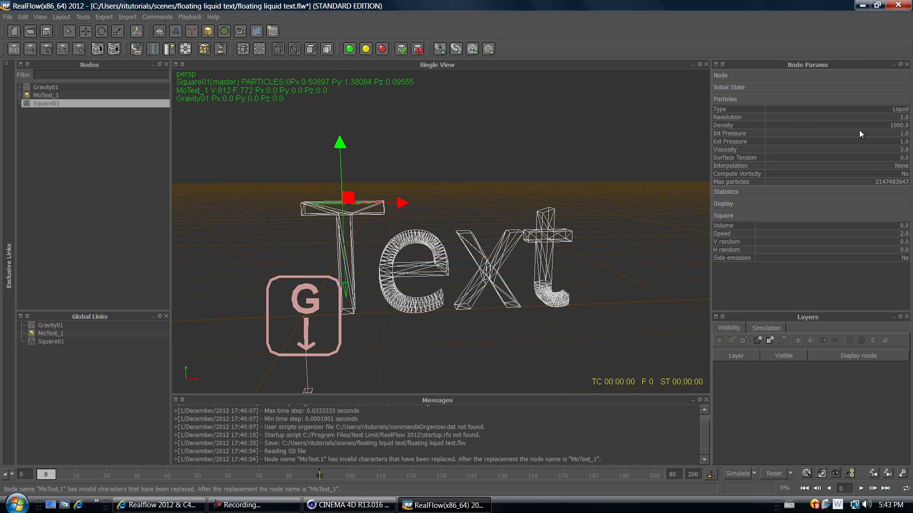
Step: Set the square emitter's particle resolution to 3.0 and its viscosity to 1.0
{"action": "double_click", "coordinate": [905, 118]}
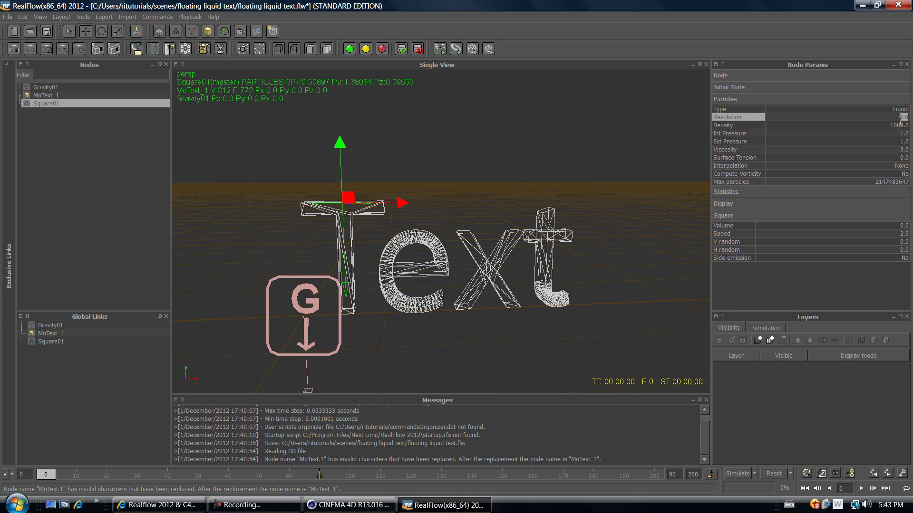
{"action": "type", "text": "4"}
{"action": "key", "text": "Return"}
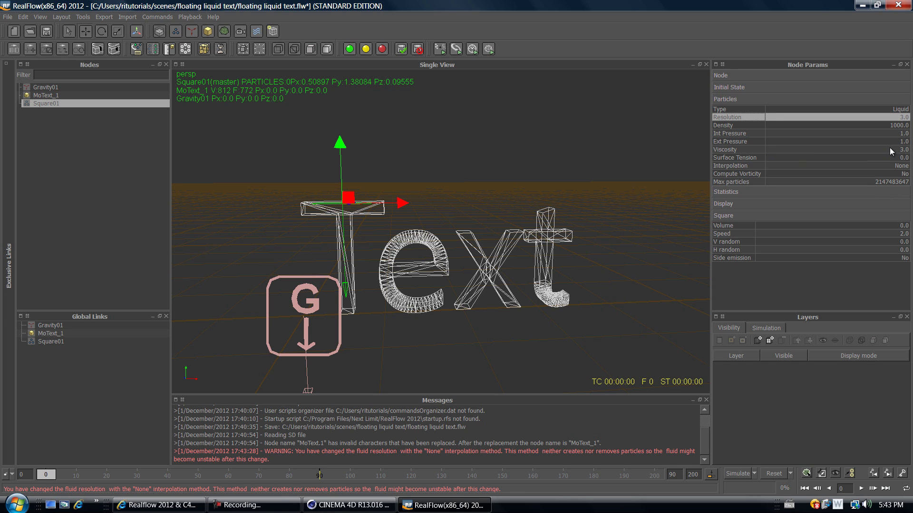
{"action": "double_click", "coordinate": [905, 149]}
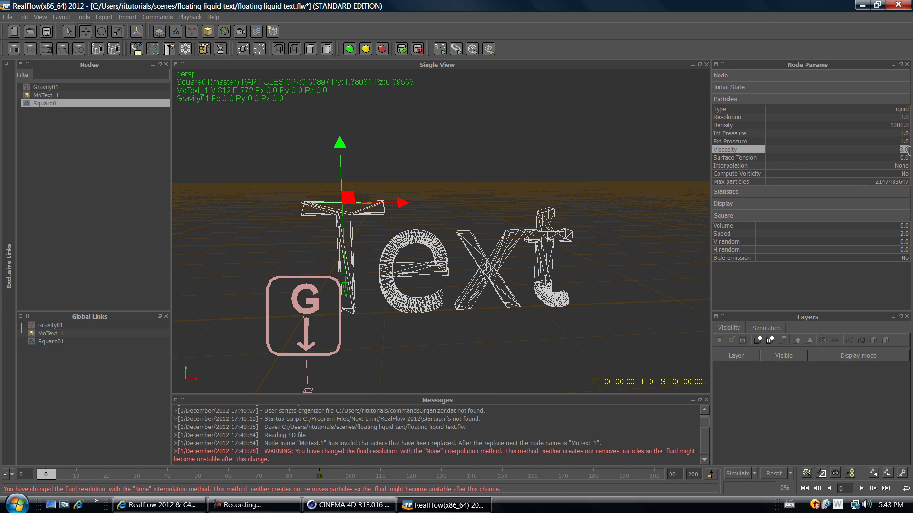
{"action": "type", "text": "1"}
{"action": "left_click", "coordinate": [737, 158]}
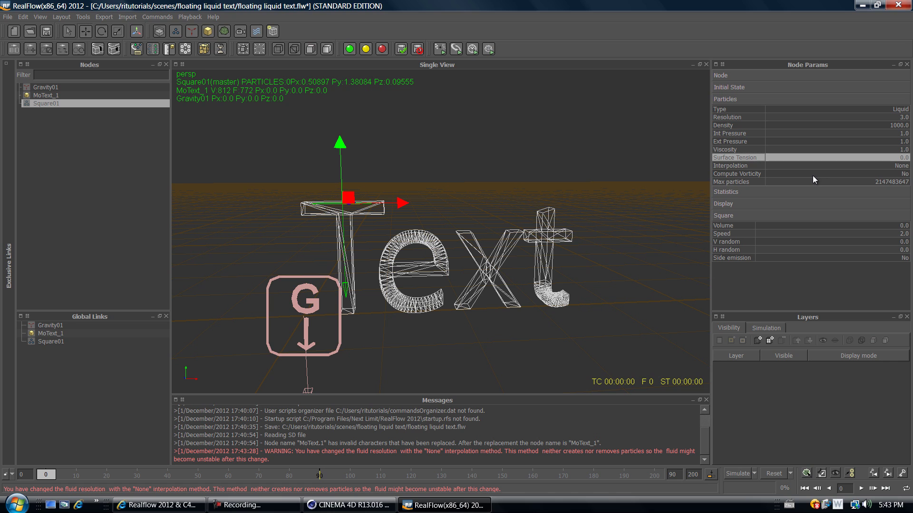
Step: Set the square emitter's speed to 6.0
{"action": "left_click_drag", "start_coordinate": [651, 111], "coordinate": [622, 136], "text": "alt"}
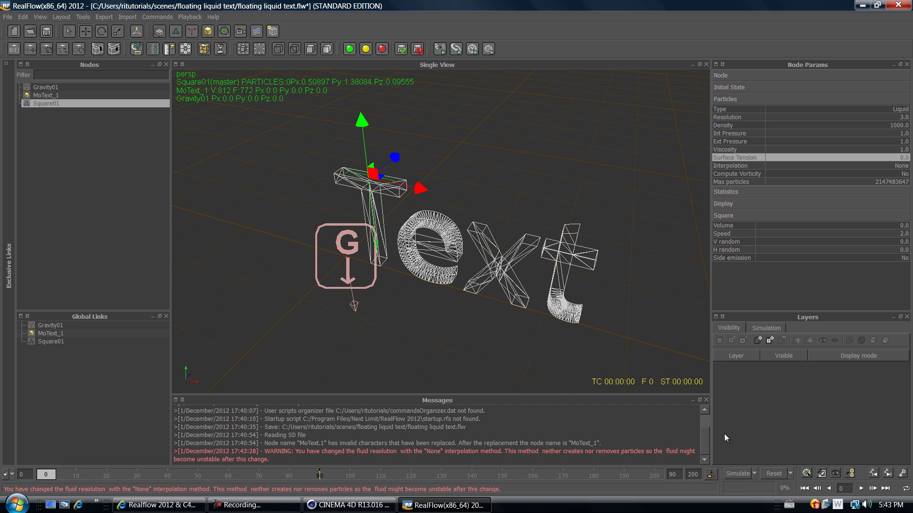
{"action": "left_click", "coordinate": [730, 234]}
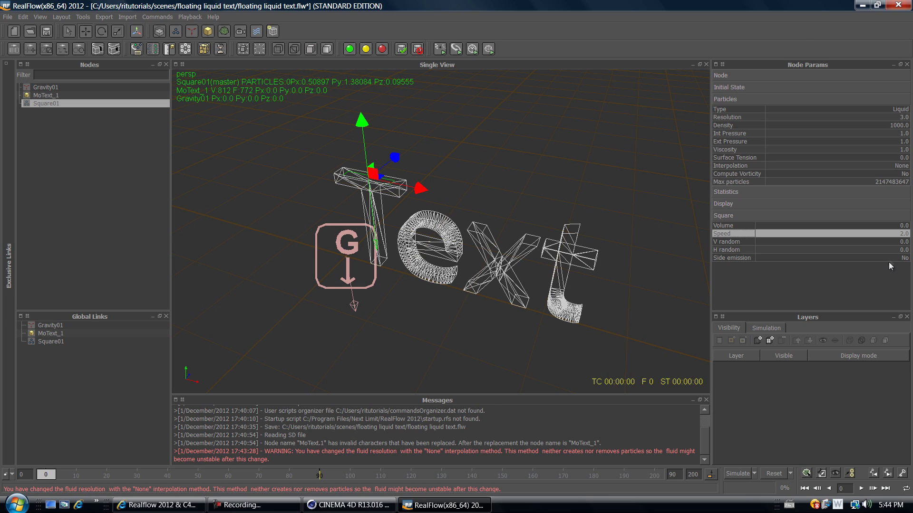
{"action": "double_click", "coordinate": [909, 233]}
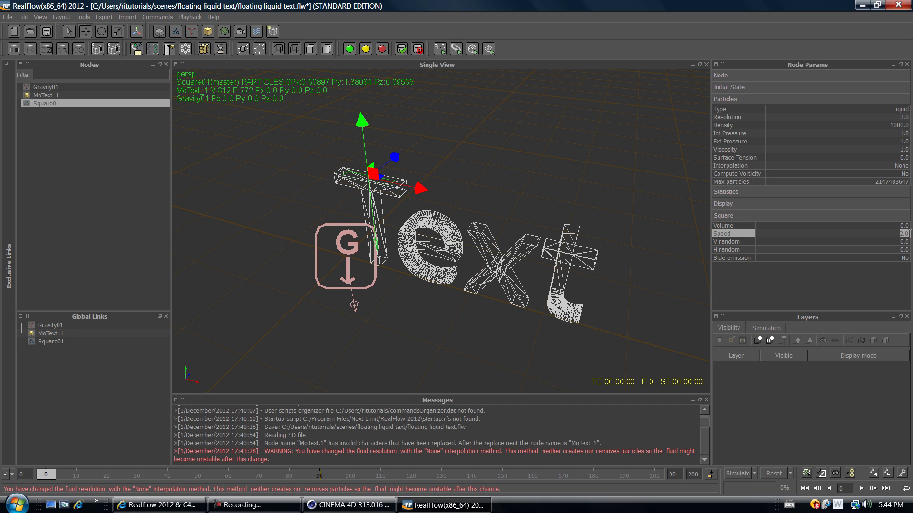
{"action": "type", "text": "6"}
{"action": "key", "text": "Return"}
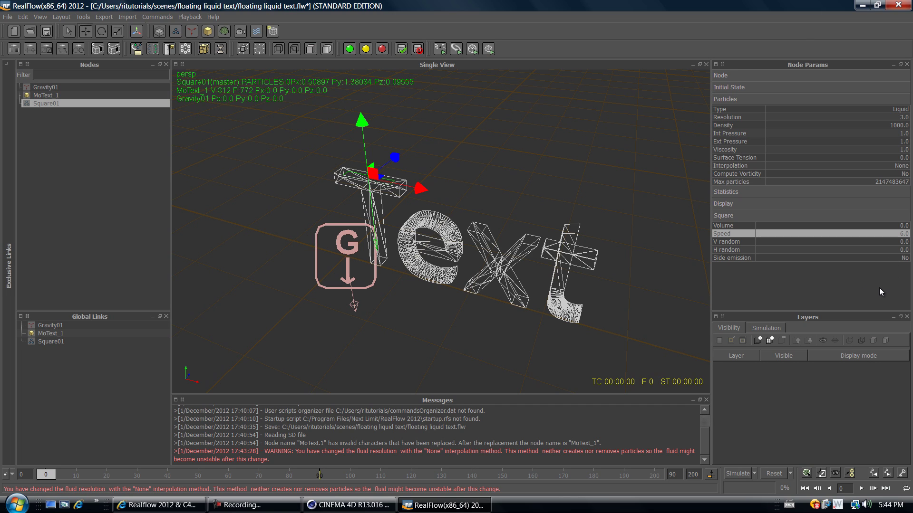
Step: Go to frame 24 and add a key for the emitter's speed of 6.0
{"action": "left_click_drag", "start_coordinate": [44, 476], "coordinate": [124, 478]}
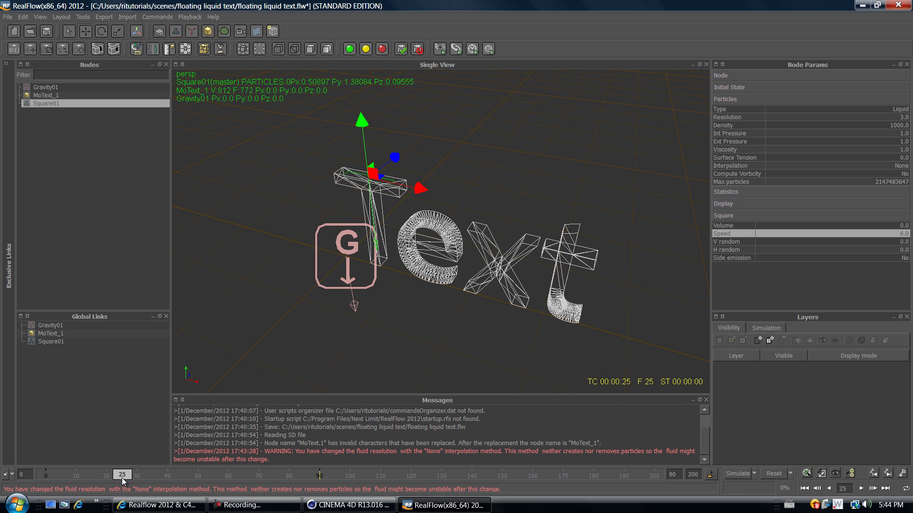
{"action": "left_click_drag", "start_coordinate": [118, 478], "coordinate": [119, 478]}
{"action": "right_click", "coordinate": [732, 233]}
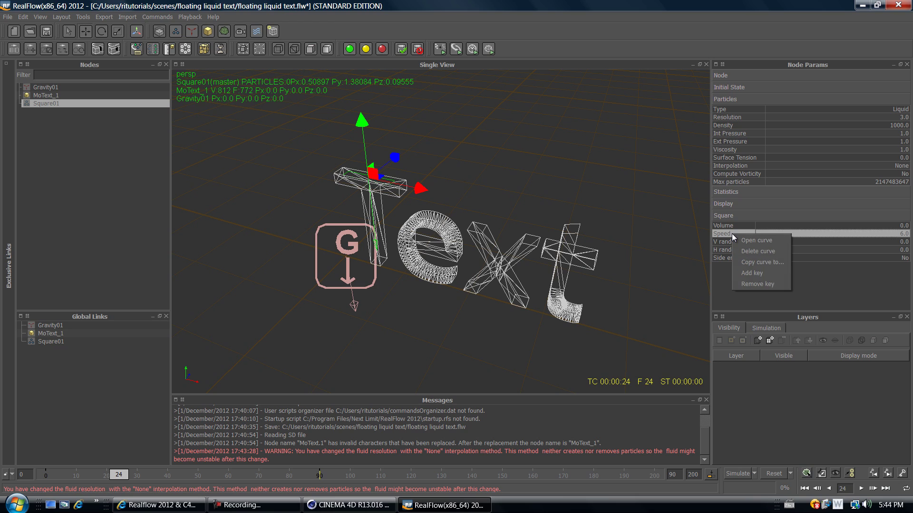
{"action": "left_click", "coordinate": [766, 272]}
Step: Set the emitter's speed to 0 at frame 25, add a key for it, and return the timeline to frame 0
{"action": "left_click_drag", "start_coordinate": [117, 475], "coordinate": [125, 476]}
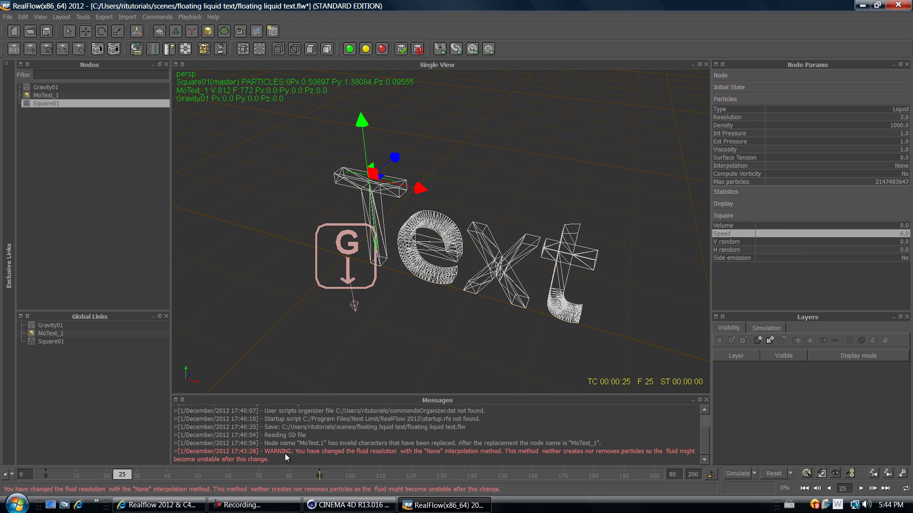
{"action": "double_click", "coordinate": [908, 237]}
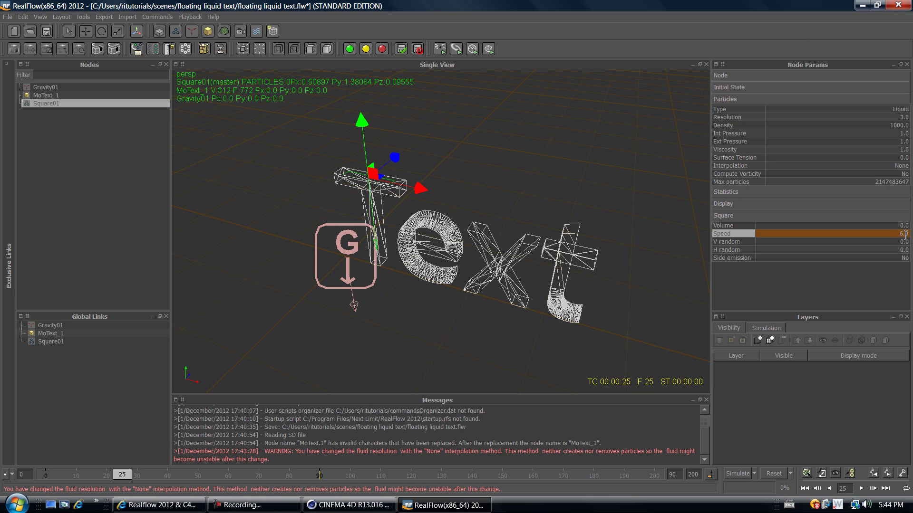
{"action": "type", "text": "0"}
{"action": "key", "text": "Return"}
{"action": "right_click", "coordinate": [739, 234]}
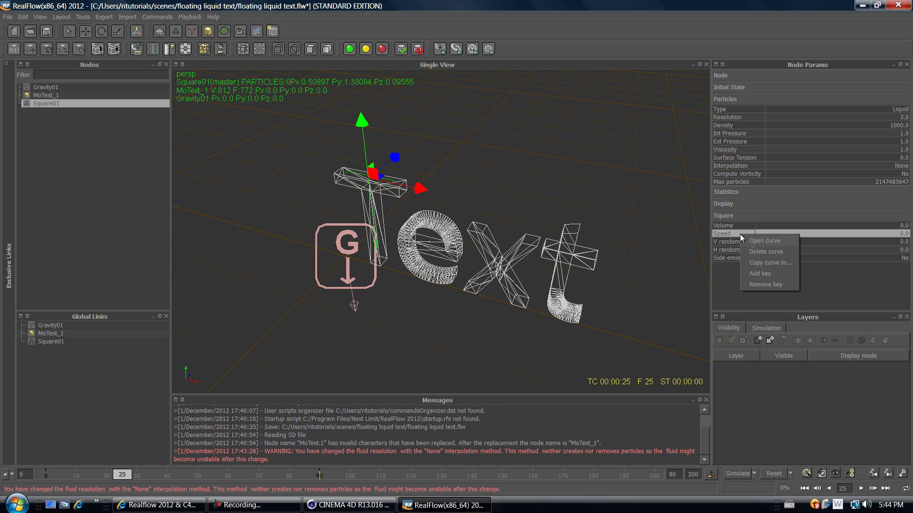
{"action": "left_click", "coordinate": [769, 273]}
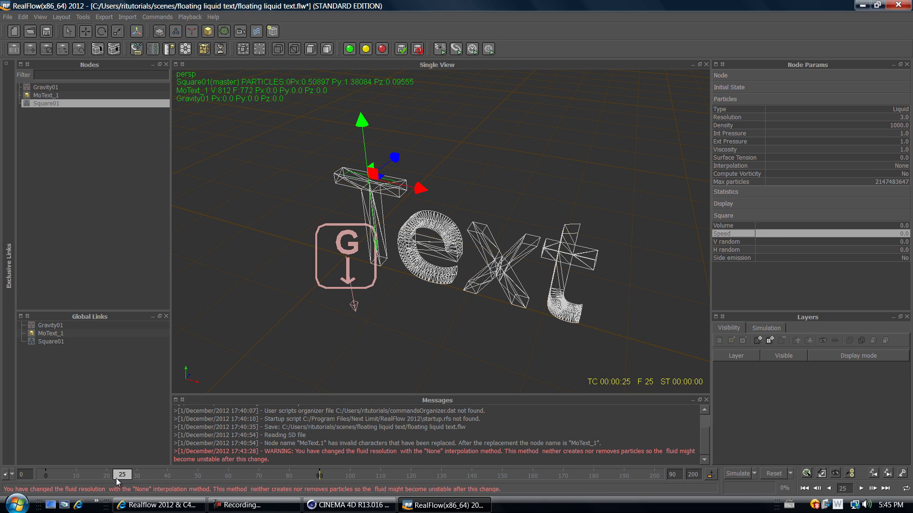
{"action": "mouse_move", "coordinate": [122, 475]}
{"action": "left_mouse_down"}
{"action": "mouse_move", "coordinate": [81, 472]}
{"action": "mouse_move", "coordinate": [133, 470]}
{"action": "mouse_move", "coordinate": [124, 471]}
{"action": "left_mouse_up"}
{"action": "left_click_drag", "start_coordinate": [124, 473], "coordinate": [29, 467]}
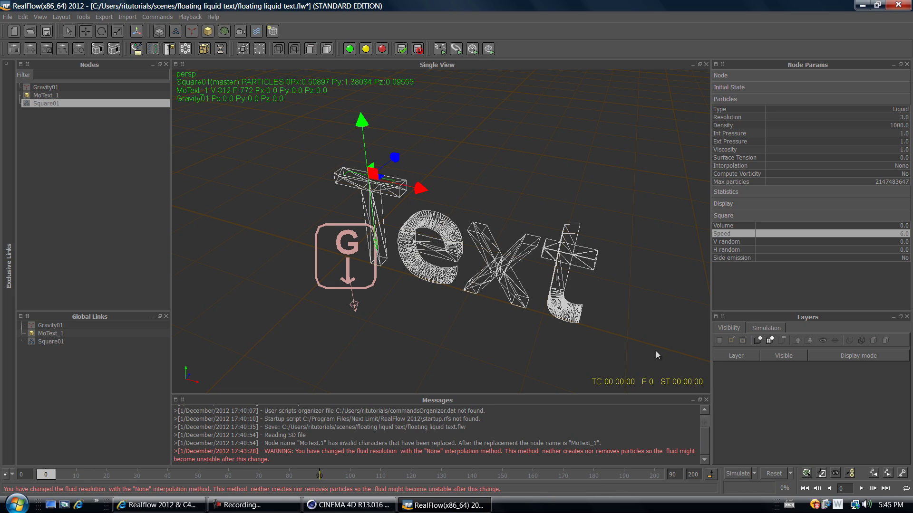
Step: Run a trial simulation of the liquid, stop it partway, and reset all simulation data to frame 0
{"action": "left_click", "coordinate": [738, 473]}
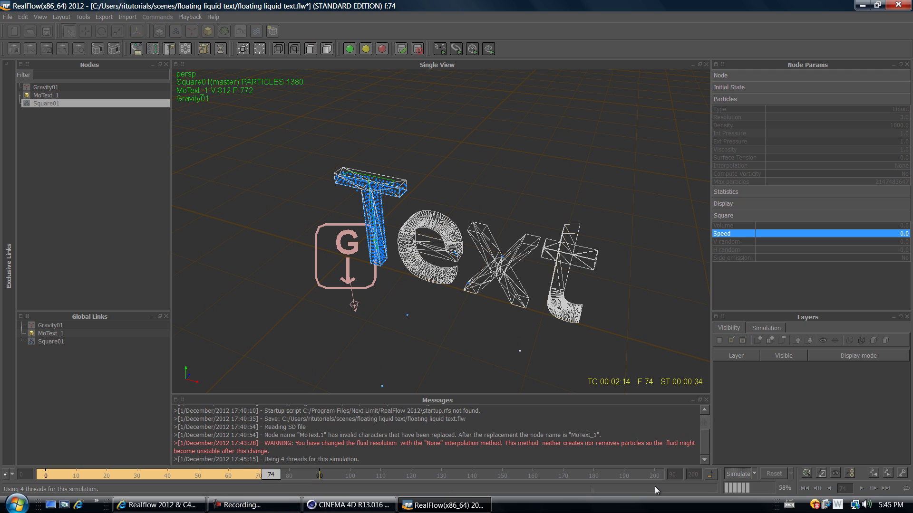
{"action": "left_click", "coordinate": [751, 475]}
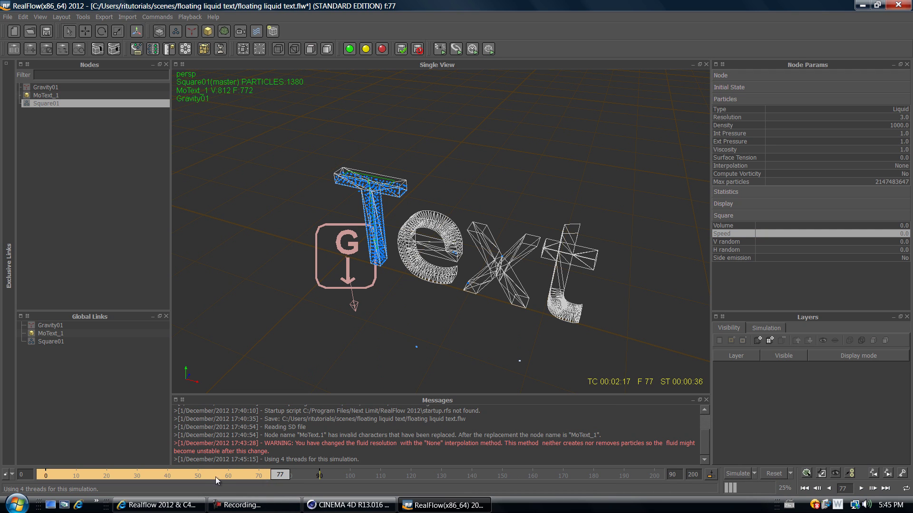
{"action": "left_click_drag", "start_coordinate": [281, 477], "coordinate": [29, 460]}
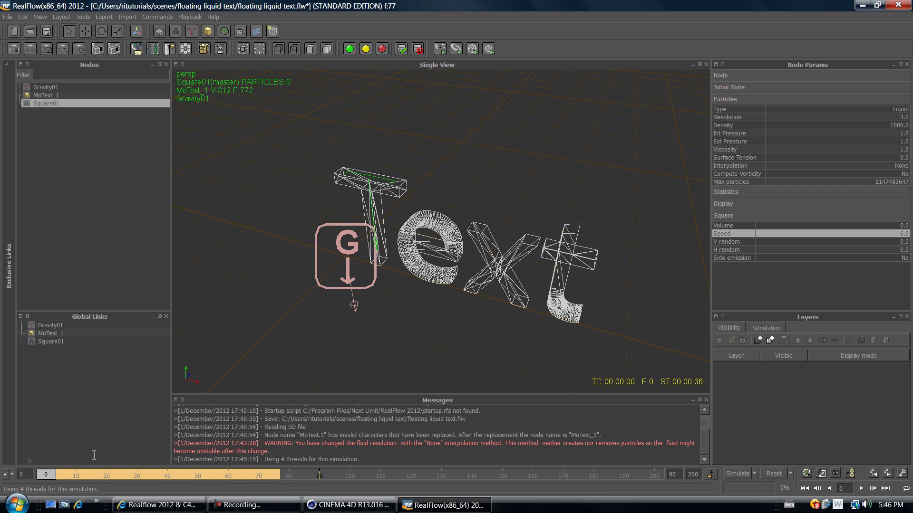
{"action": "left_click", "coordinate": [774, 472]}
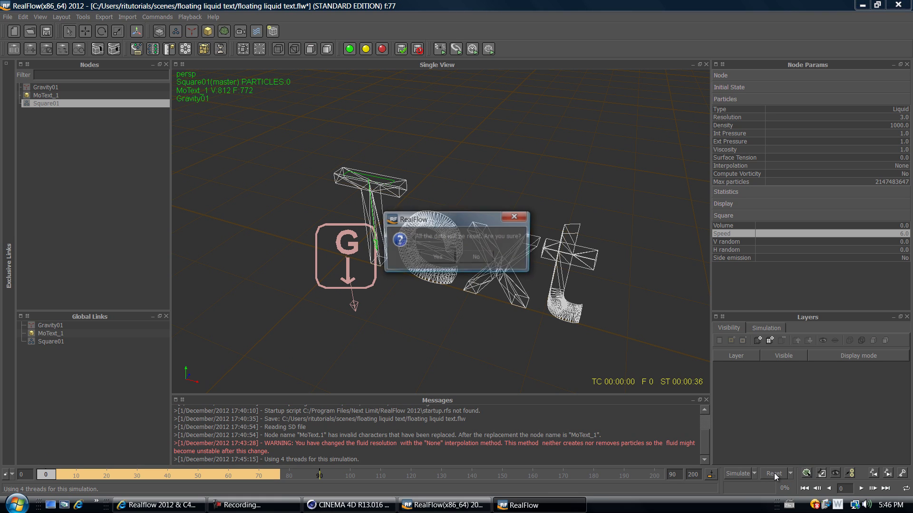
{"action": "left_click", "coordinate": [436, 257]}
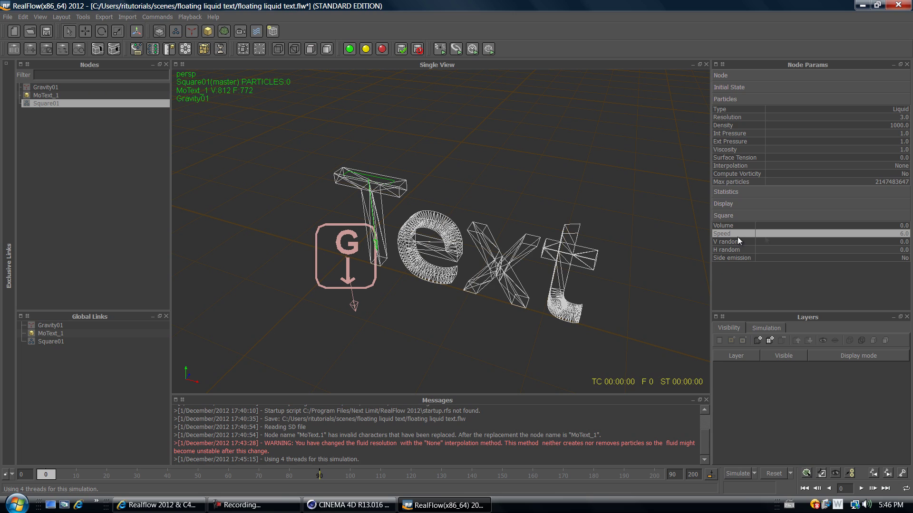
Step: Set the square emitter's speed to 2.0 at frame 0
{"action": "double_click", "coordinate": [903, 234]}
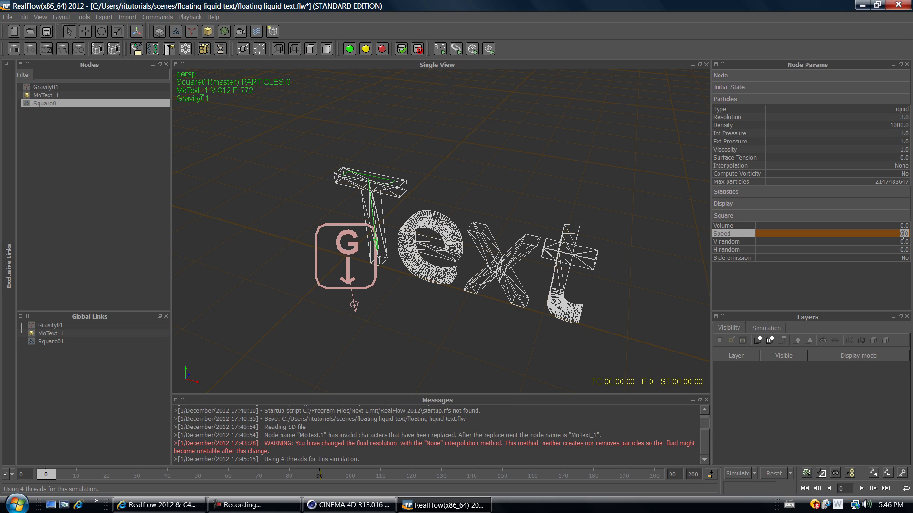
{"action": "type", "text": "2"}
{"action": "key", "text": "Return"}
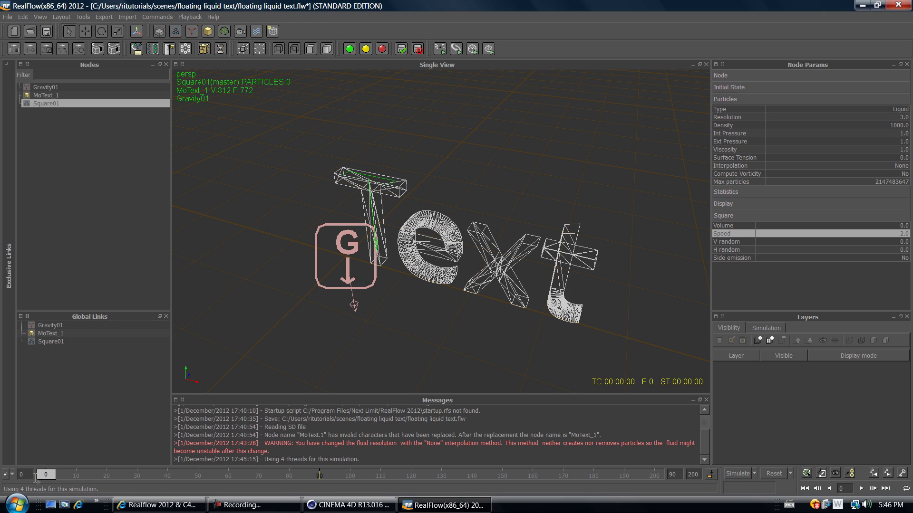
Step: Set the square emitter's speed to 2.0 at frame 24 and add a key for it
{"action": "left_click_drag", "start_coordinate": [44, 475], "coordinate": [121, 478]}
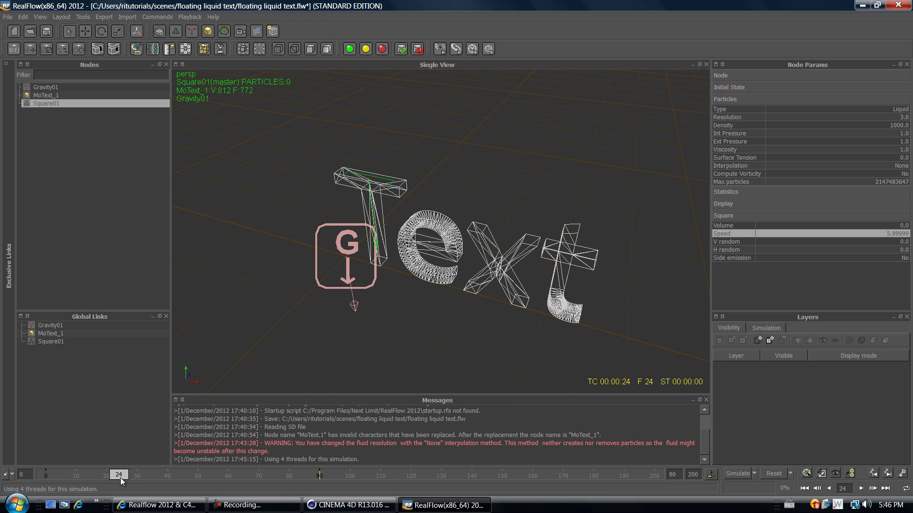
{"action": "double_click", "coordinate": [898, 234]}
{"action": "type", "text": "2"}
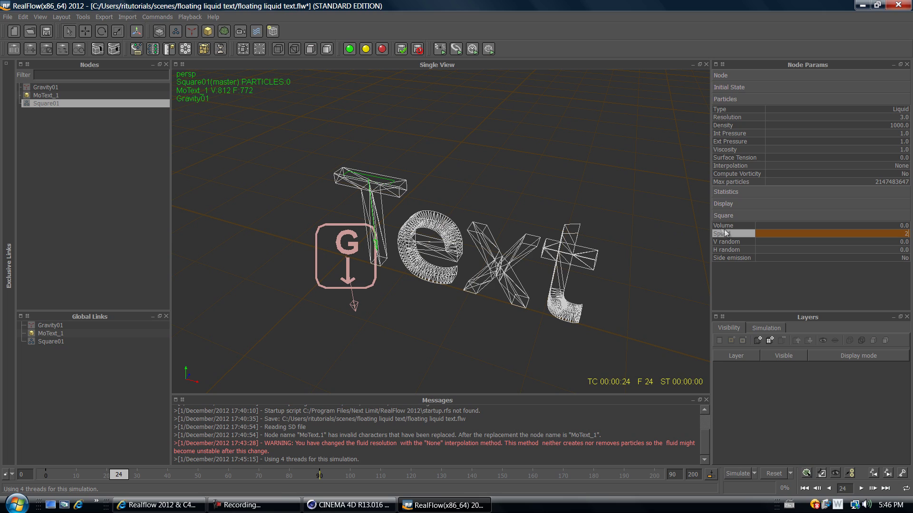
{"action": "right_click", "coordinate": [727, 232]}
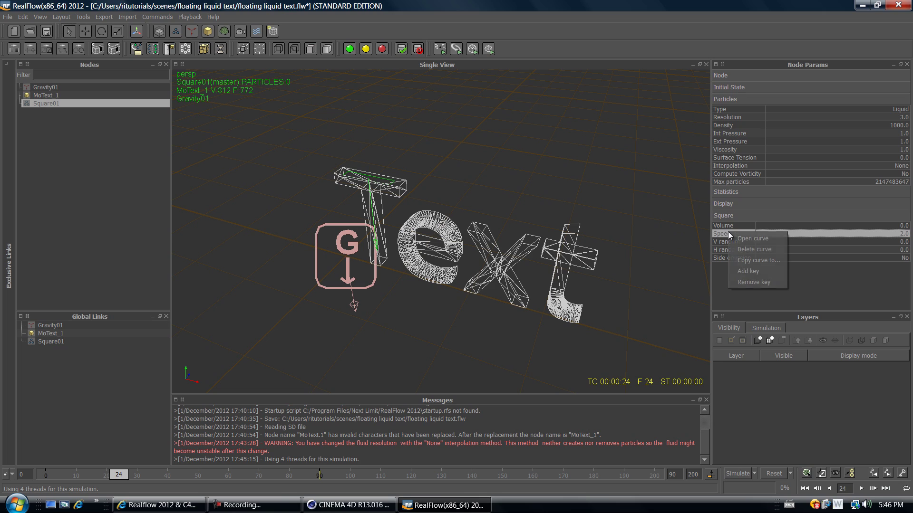
{"action": "left_click", "coordinate": [766, 273]}
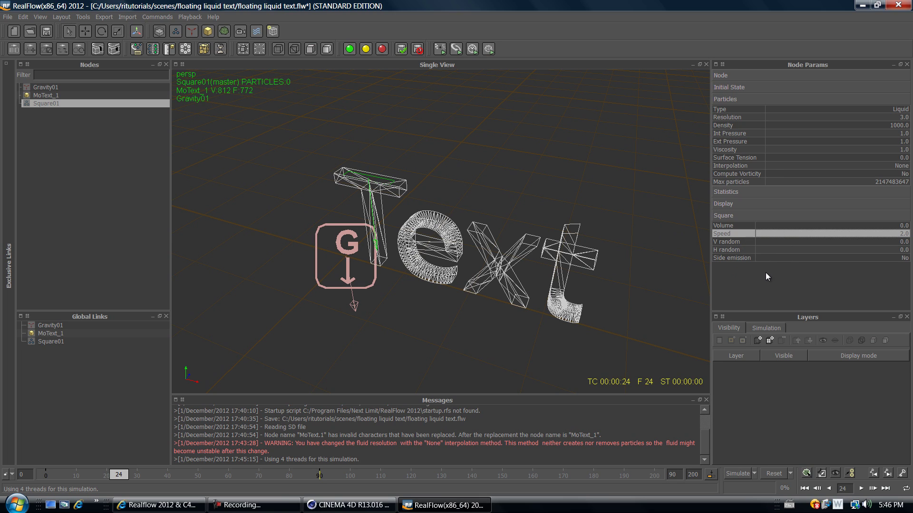
Step: Simulate again from frame 0 with the reduced emitter speed, stop the run, and reset the simulation data
{"action": "left_click_drag", "start_coordinate": [119, 474], "coordinate": [45, 474]}
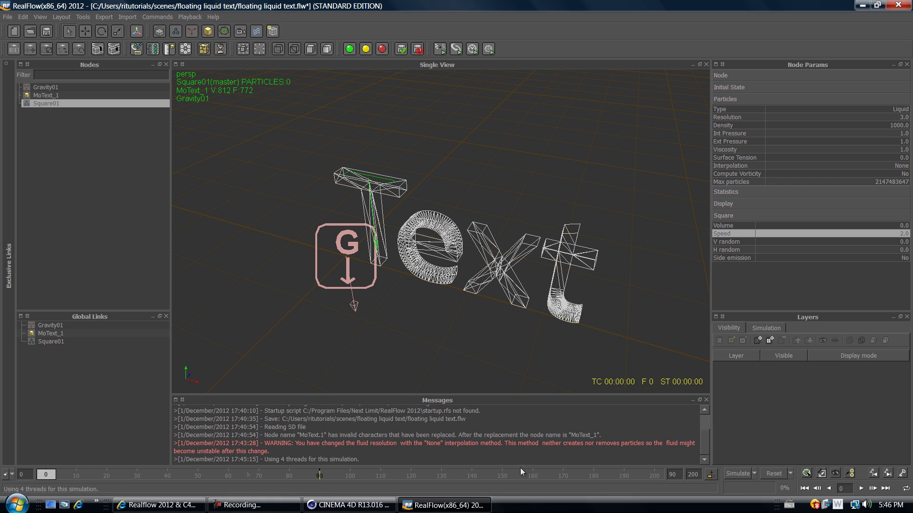
{"action": "left_click", "coordinate": [738, 474]}
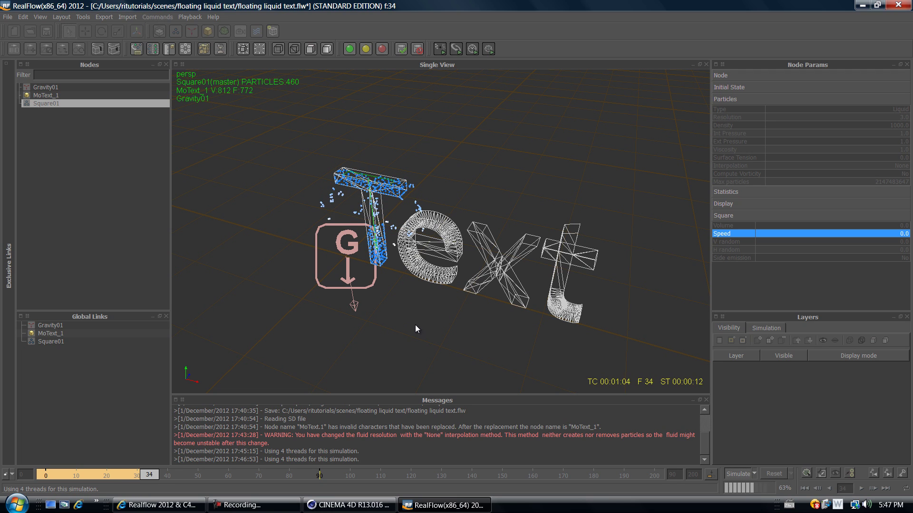
{"action": "left_click", "coordinate": [737, 472]}
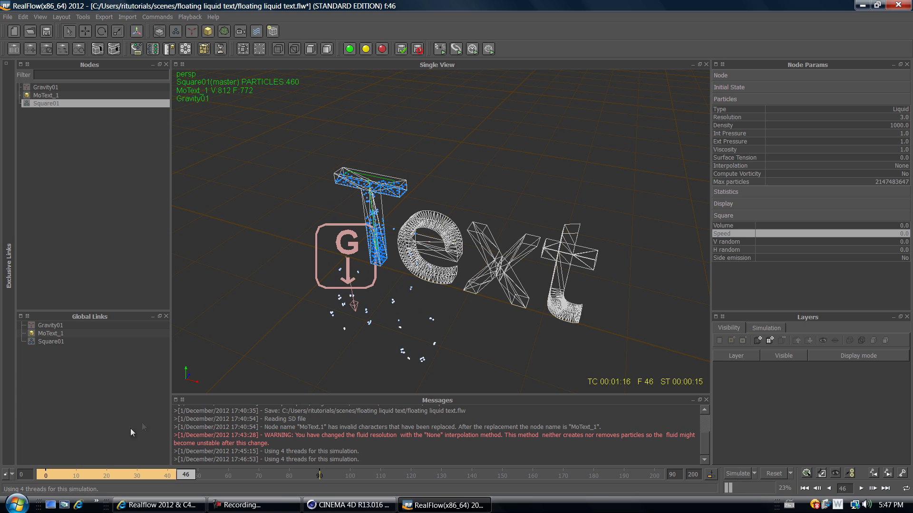
{"action": "left_click", "coordinate": [773, 473]}
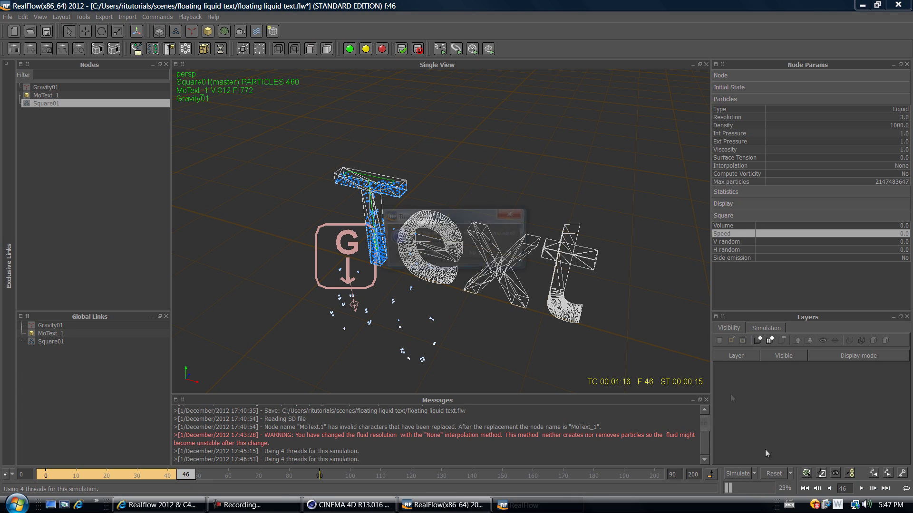
{"action": "left_click", "coordinate": [433, 256]}
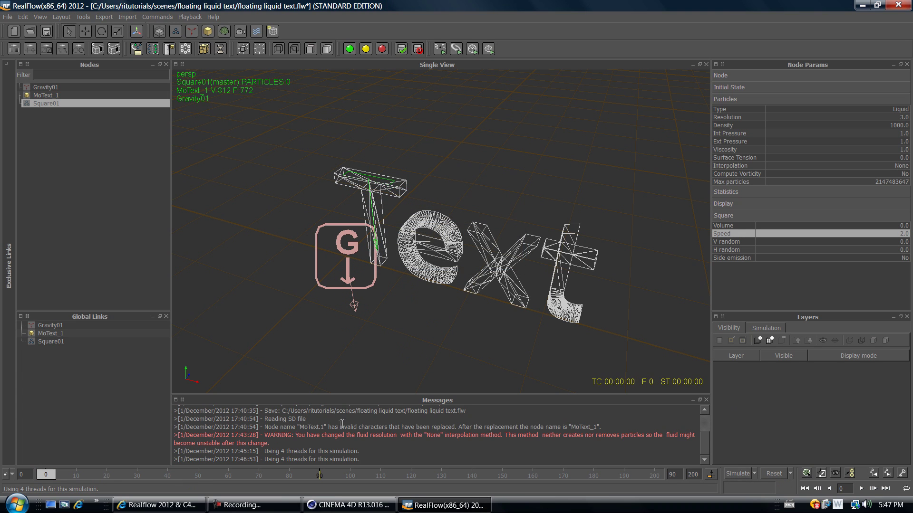
Step: Set the square emitter's speed to 1.5 at frame 24
{"action": "left_click_drag", "start_coordinate": [46, 474], "coordinate": [121, 475]}
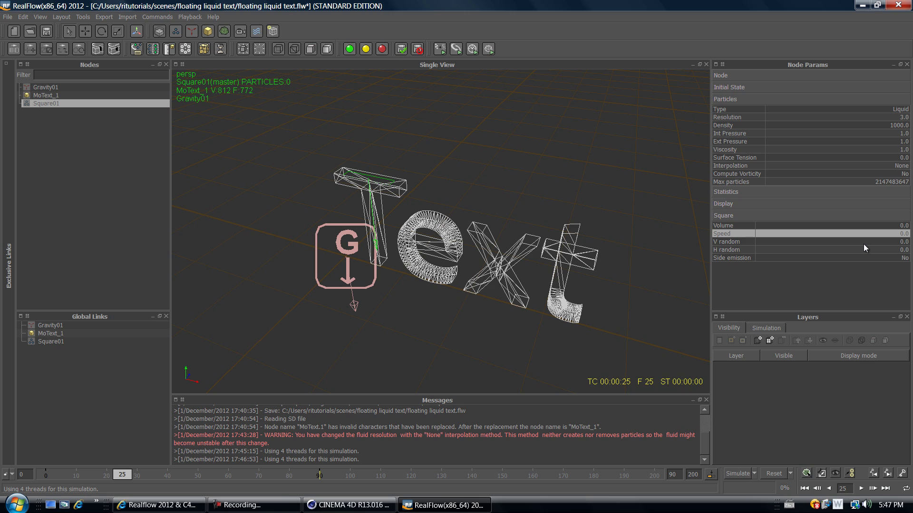
{"action": "left_click_drag", "start_coordinate": [125, 474], "coordinate": [121, 475]}
{"action": "left_click", "coordinate": [905, 241]}
{"action": "left_click", "coordinate": [904, 233]}
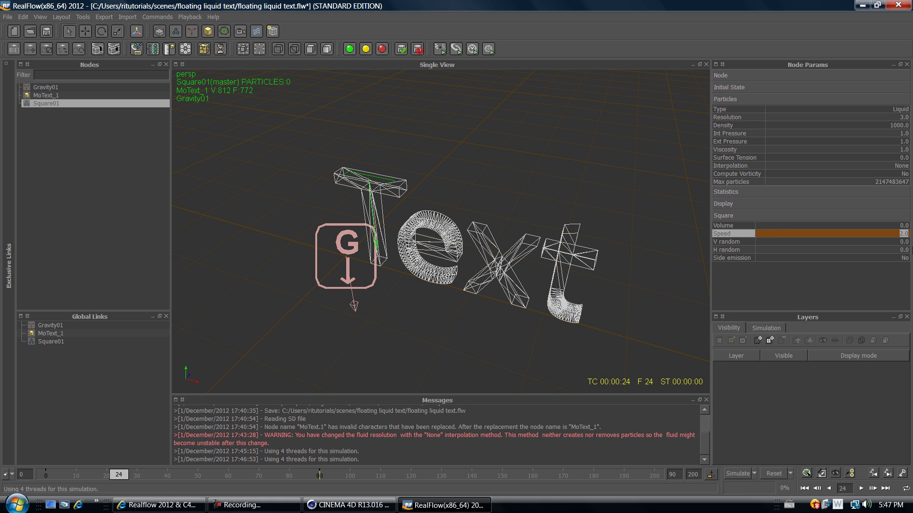
{"action": "type", "text": "1.5"}
{"action": "left_click", "coordinate": [851, 274]}
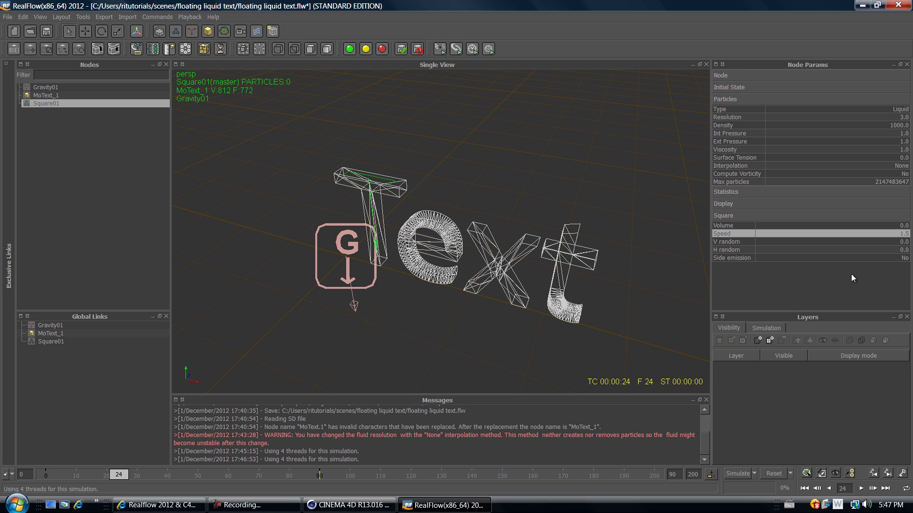
Step: Change the square emitter's speed at frame 25 to 1.5 and add a key for it
{"action": "left_click_drag", "start_coordinate": [130, 475], "coordinate": [181, 481]}
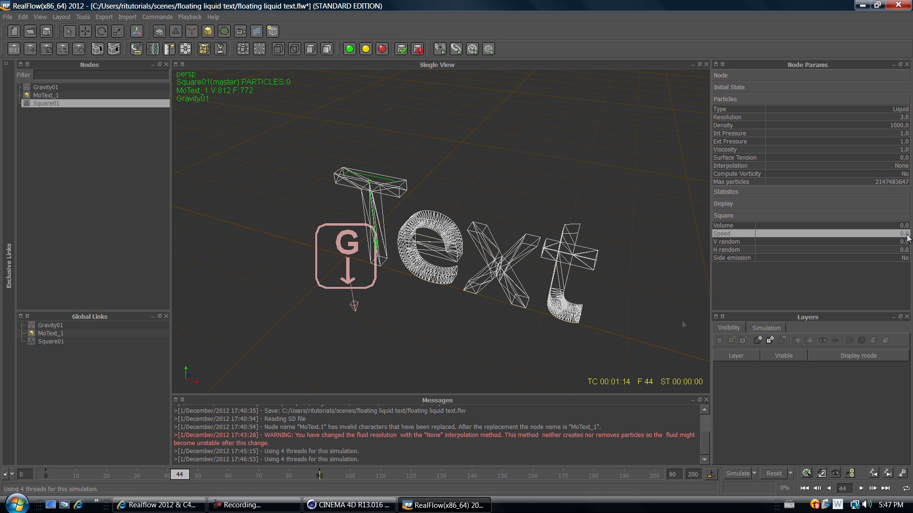
{"action": "left_click_drag", "start_coordinate": [179, 477], "coordinate": [123, 475]}
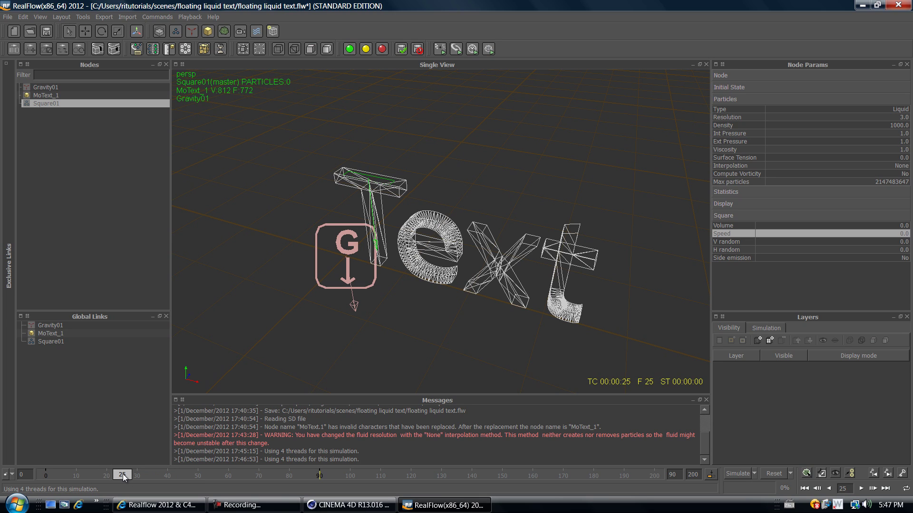
{"action": "double_click", "coordinate": [905, 234]}
{"action": "key", "text": "BackSpace"}
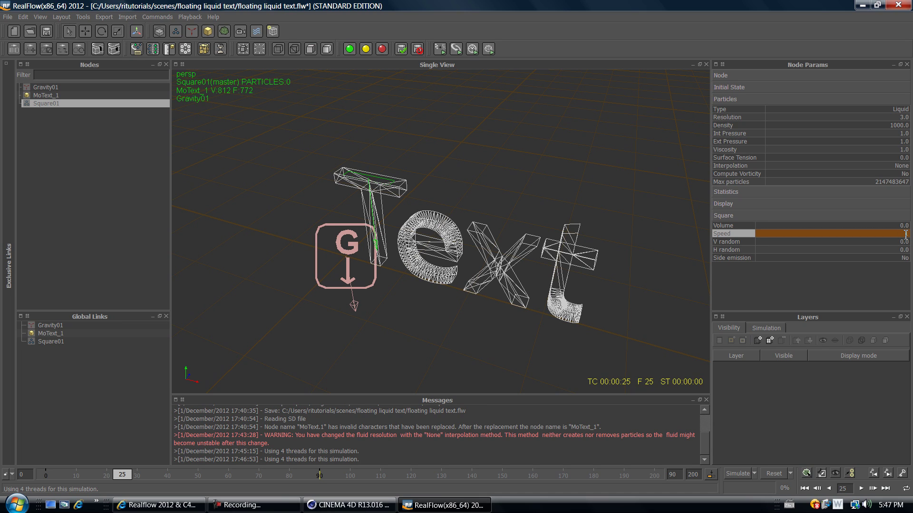
{"action": "type", "text": "1.5"}
{"action": "key", "text": "Return"}
{"action": "right_click", "coordinate": [729, 235]}
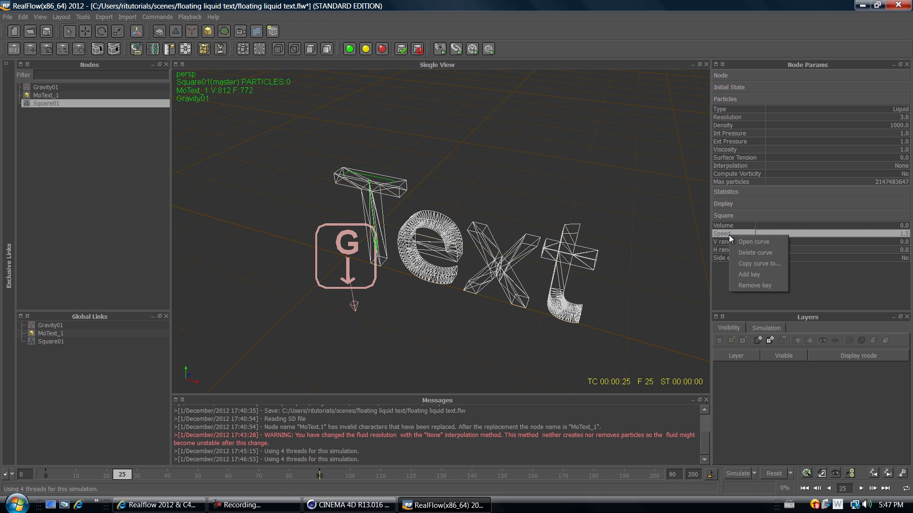
{"action": "left_click", "coordinate": [760, 275]}
Step: Go to frame 44 and add a key holding the square emitter's speed at 1.5
{"action": "left_click_drag", "start_coordinate": [118, 475], "coordinate": [181, 482]}
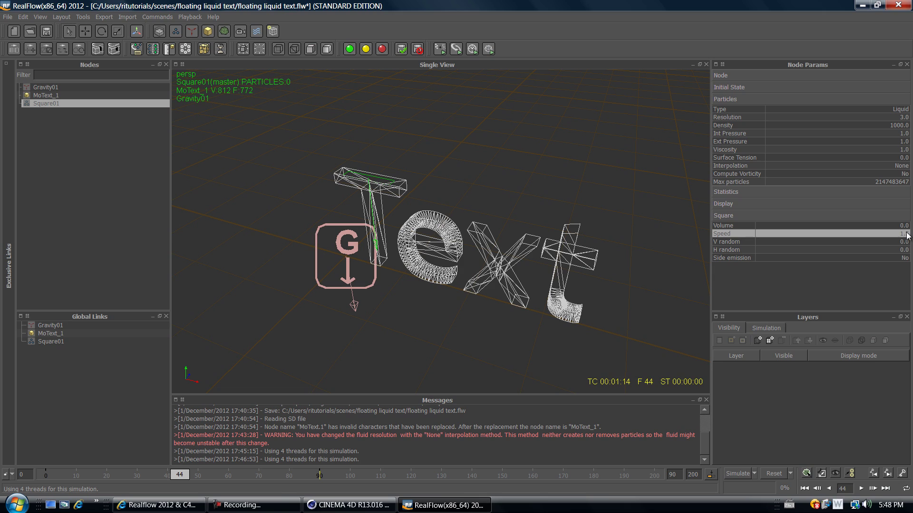
{"action": "left_click", "coordinate": [868, 236]}
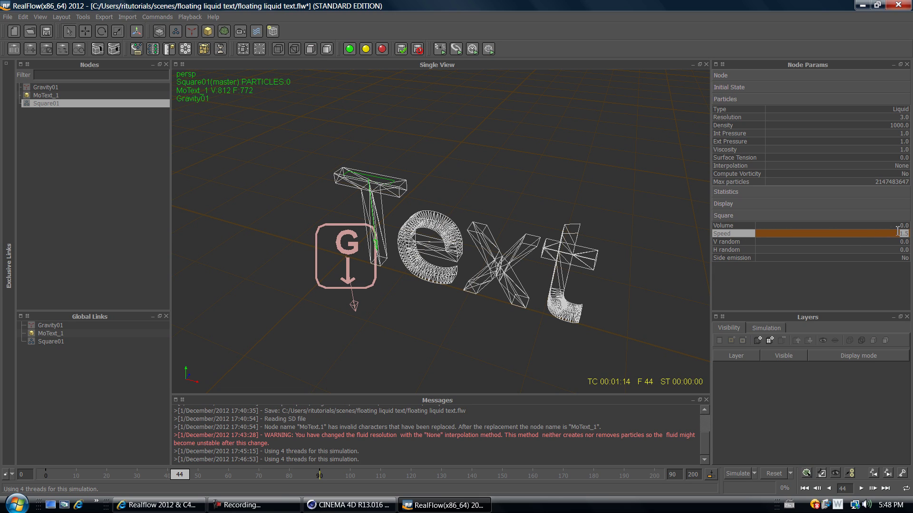
{"action": "right_click", "coordinate": [735, 235]}
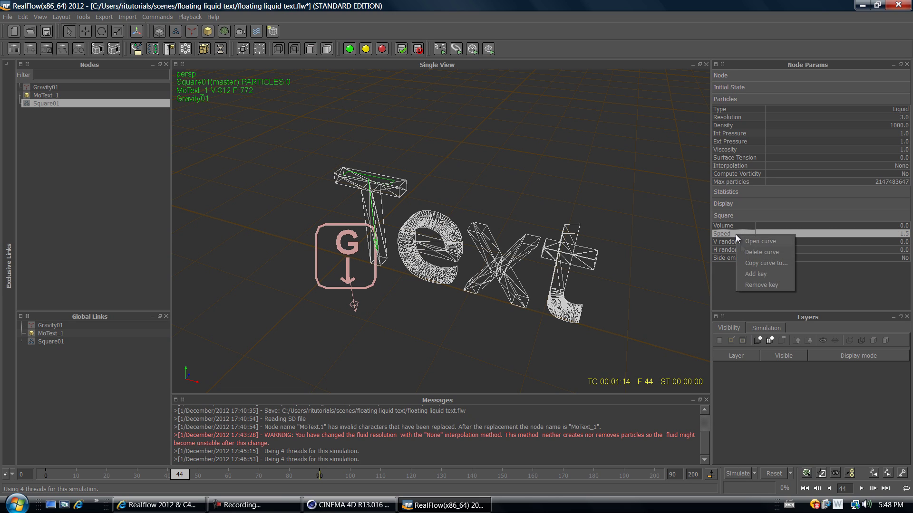
{"action": "left_click", "coordinate": [763, 274]}
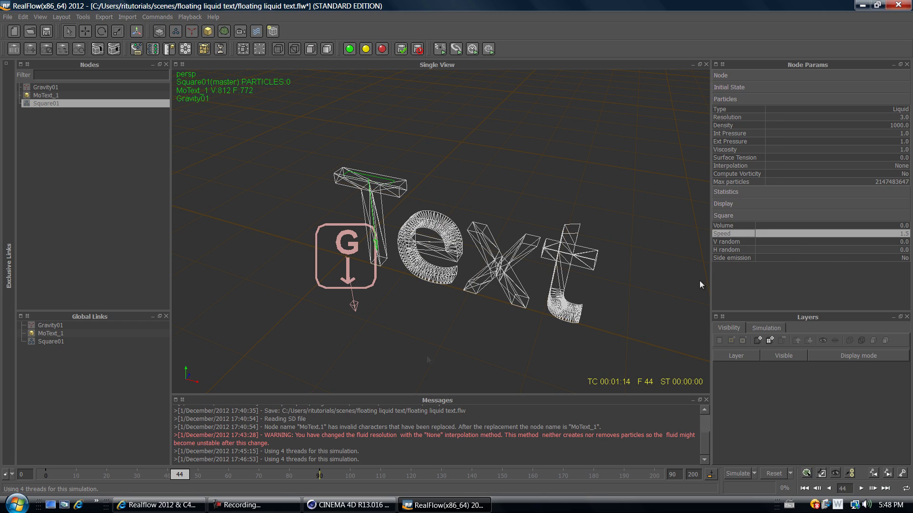
Step: Set the square emitter's speed to 0 at frame 45 and add a key for it
{"action": "left_click_drag", "start_coordinate": [177, 480], "coordinate": [188, 478]}
{"action": "right_click", "coordinate": [730, 233]}
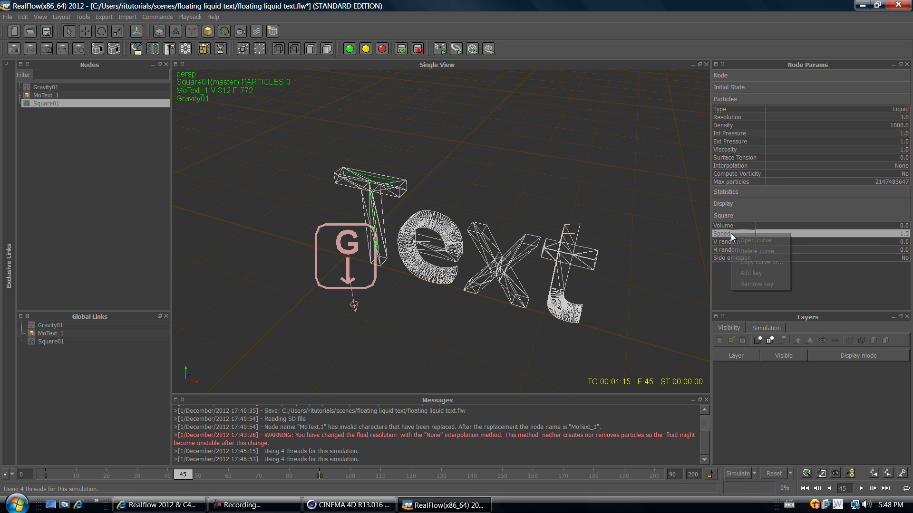
{"action": "left_click", "coordinate": [763, 274]}
{"action": "type", "text": "0"}
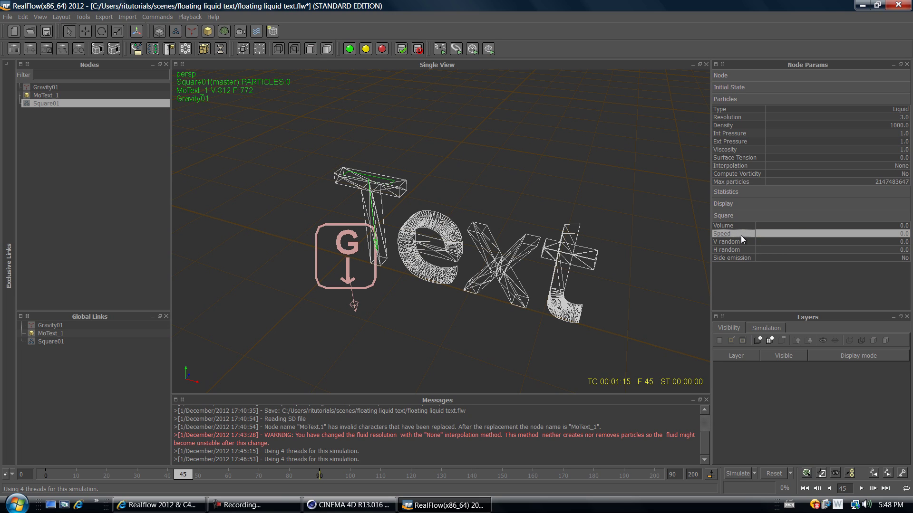
{"action": "right_click", "coordinate": [741, 236]}
{"action": "left_click", "coordinate": [773, 274]}
Step: Return the timeline to frame 0 and simulate the liquid with the revised speed keys
{"action": "left_click_drag", "start_coordinate": [183, 474], "coordinate": [23, 474]}
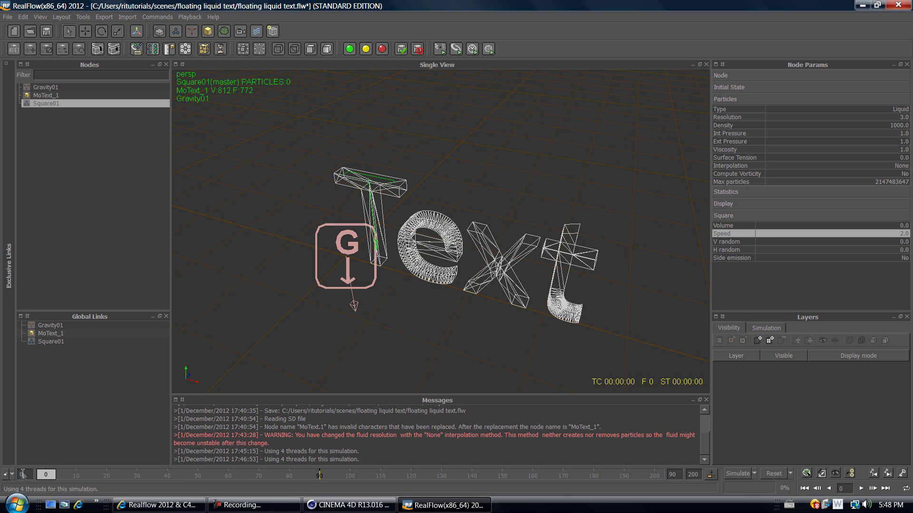
{"action": "left_click", "coordinate": [739, 473]}
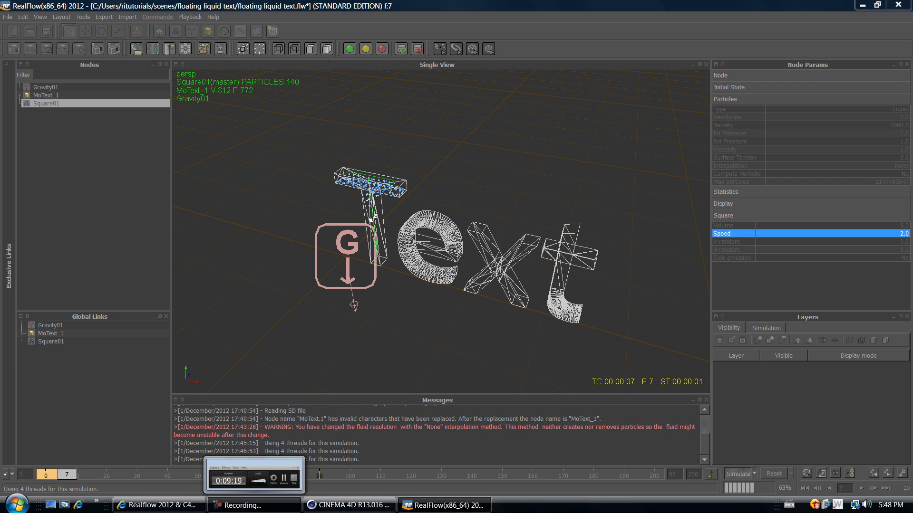
{"action": "left_click", "coordinate": [254, 505]}
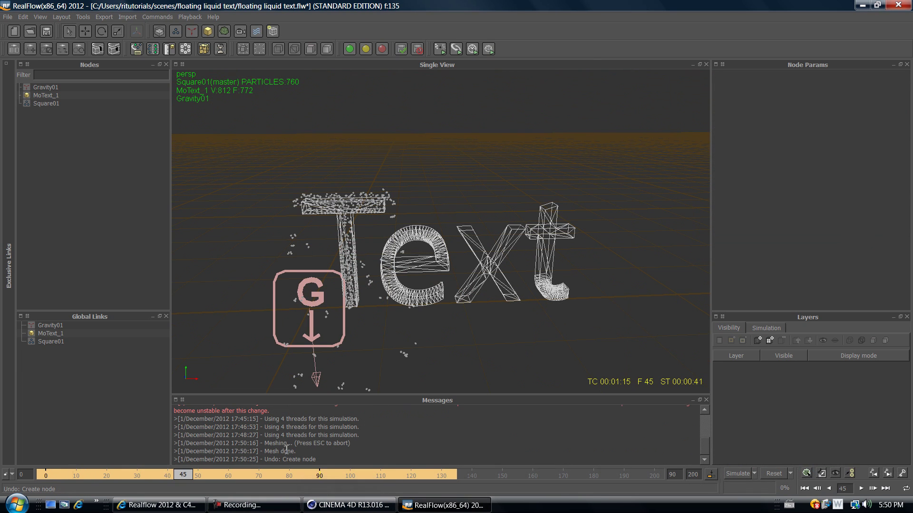
Step: Select the square emitter and scrub through the simulated frames to frame 113 to review how the liquid fills the letter T
{"action": "left_click_drag", "start_coordinate": [163, 480], "coordinate": [64, 475]}
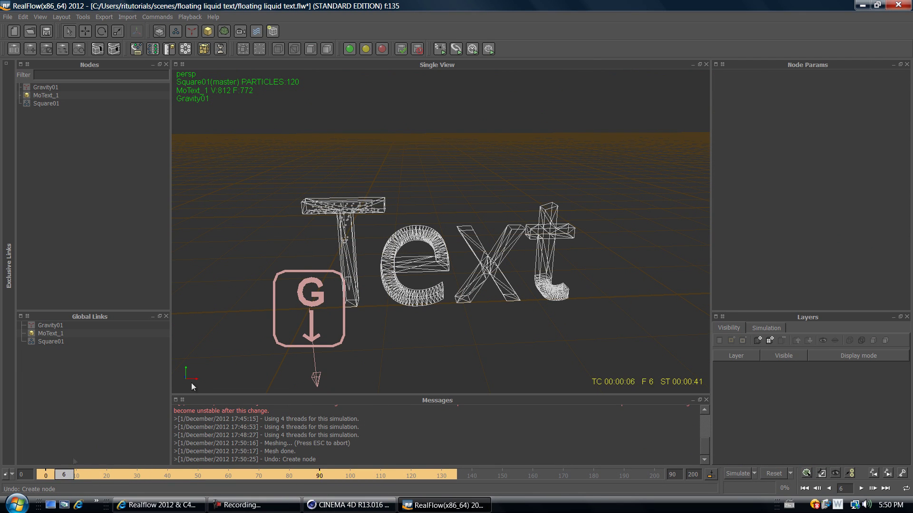
{"action": "left_click", "coordinate": [48, 103]}
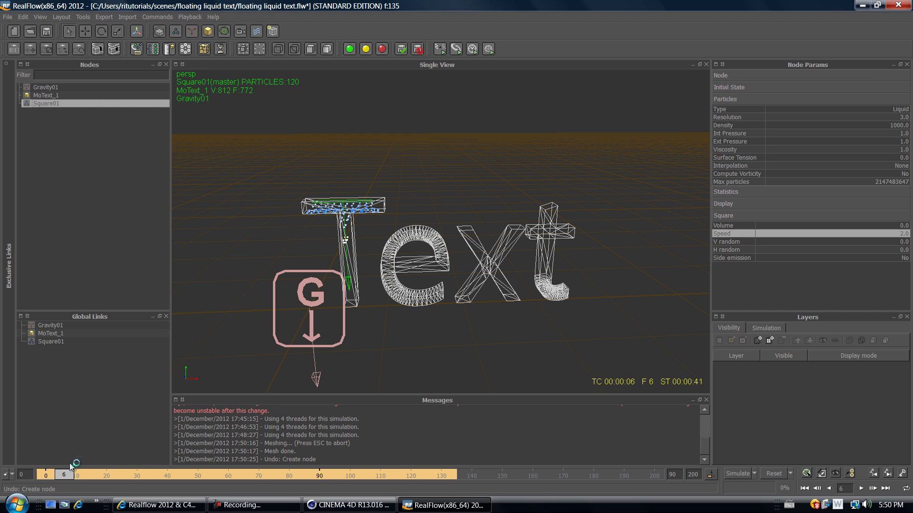
{"action": "left_click_drag", "start_coordinate": [67, 477], "coordinate": [391, 427]}
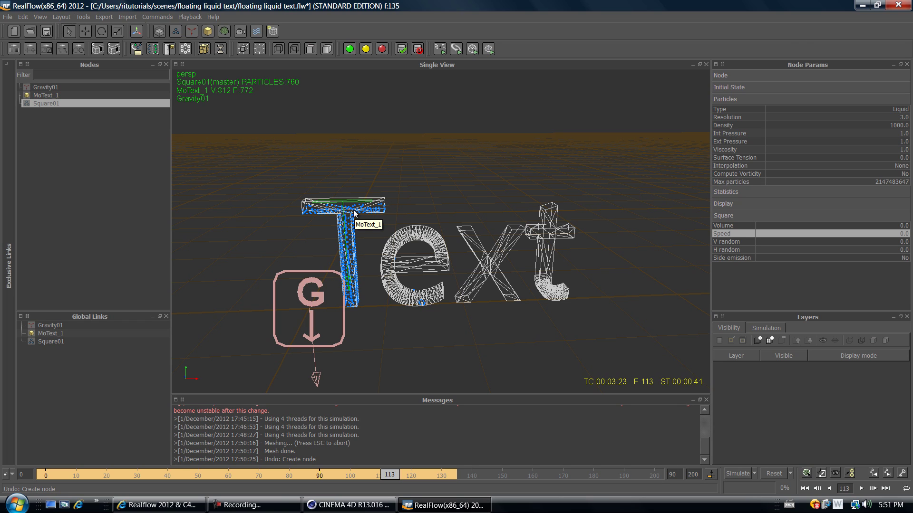
Step: Return the timeline to frame 0 and add a RenderKit particle mesh to the scene
{"action": "mouse_move", "coordinate": [409, 472]}
{"action": "left_mouse_down"}
{"action": "mouse_move", "coordinate": [210, 485]}
{"action": "mouse_move", "coordinate": [22, 467]}
{"action": "left_mouse_up"}
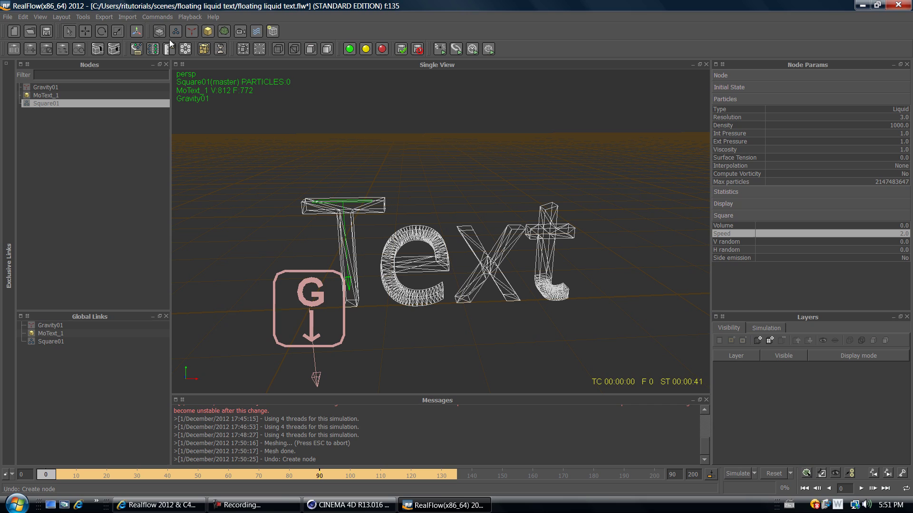
{"action": "left_click", "coordinate": [226, 31]}
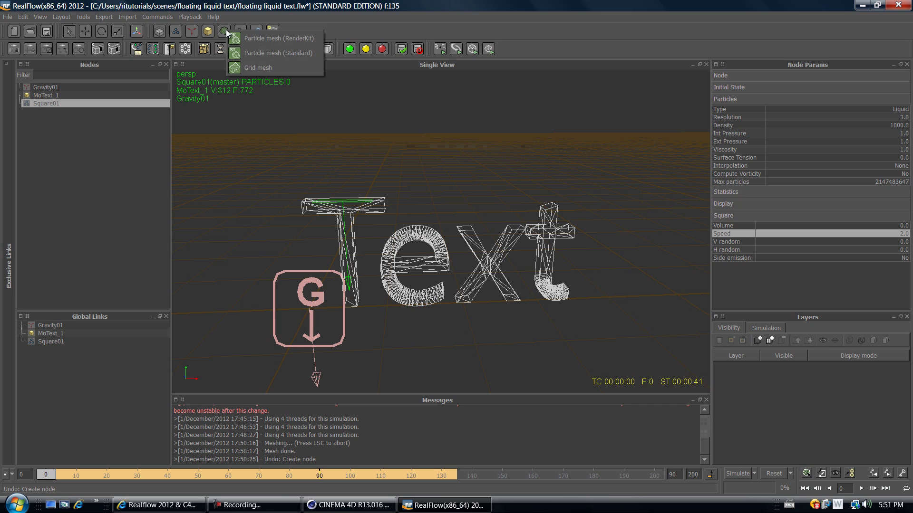
{"action": "left_click", "coordinate": [270, 38]}
Step: Check whether the square emitter is included in the new particle mesh and review the mesh's emitter insertion options
{"action": "left_click", "coordinate": [44, 112]}
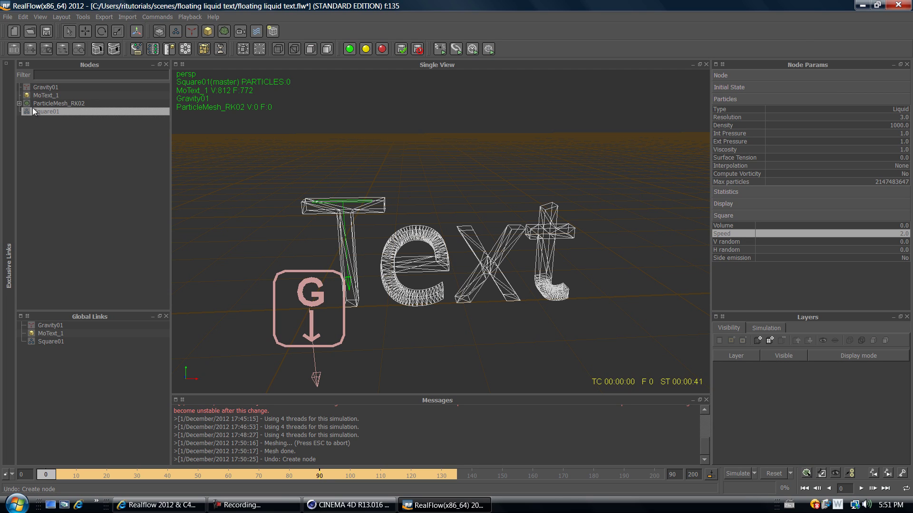
{"action": "left_click", "coordinate": [19, 102]}
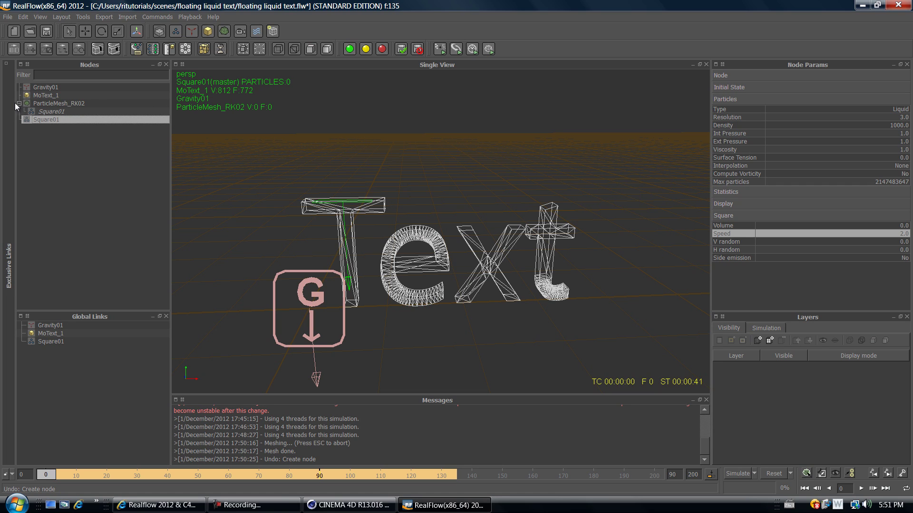
{"action": "left_click", "coordinate": [18, 103]}
{"action": "right_click", "coordinate": [59, 102]}
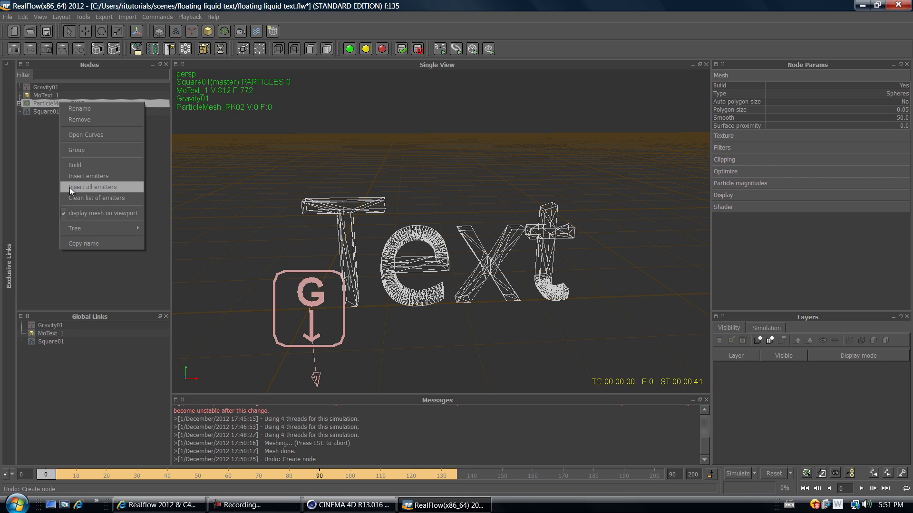
{"action": "left_click", "coordinate": [30, 127]}
{"action": "left_click", "coordinate": [19, 104]}
{"action": "left_click", "coordinate": [36, 112]}
{"action": "left_click", "coordinate": [19, 103]}
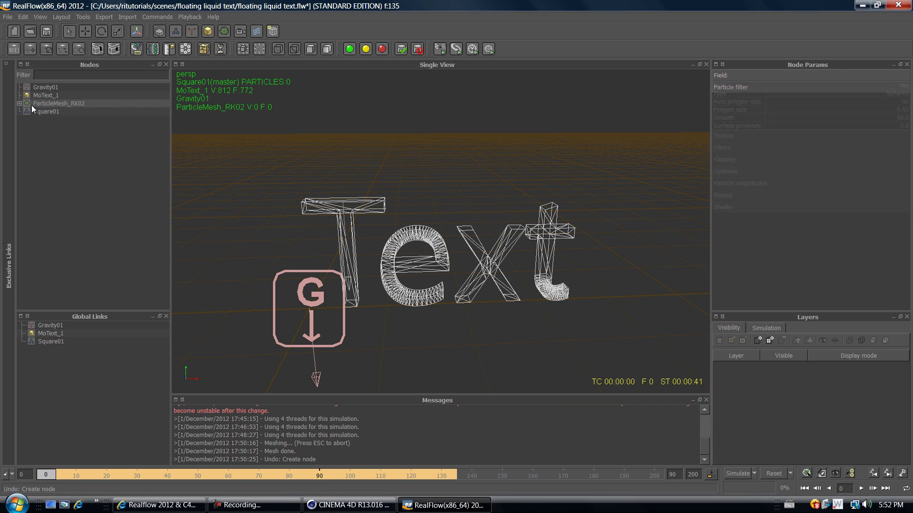
Step: Select the particle mesh and reset the simulation, clearing the cached frames
{"action": "left_click", "coordinate": [32, 104]}
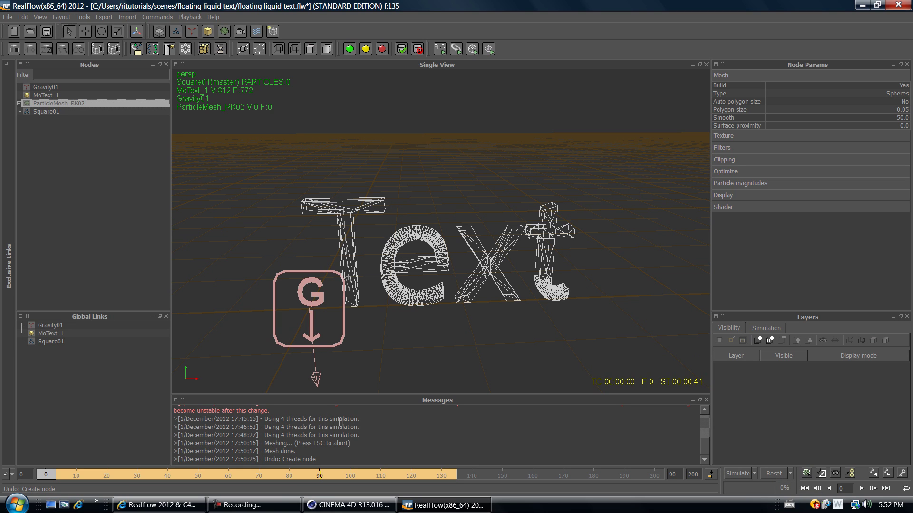
{"action": "left_click", "coordinate": [774, 474]}
{"action": "left_click", "coordinate": [432, 255]}
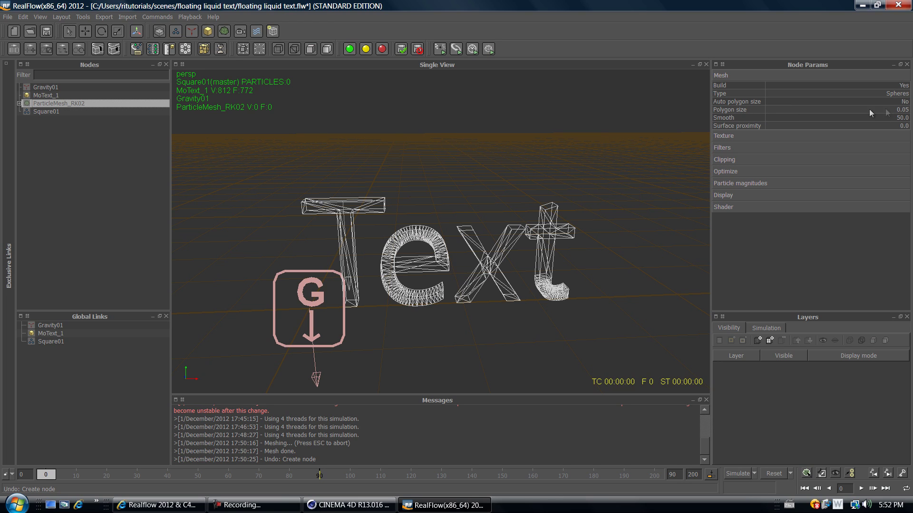
Step: Set the particle mesh's polygon size to 0.03
{"action": "double_click", "coordinate": [890, 110]}
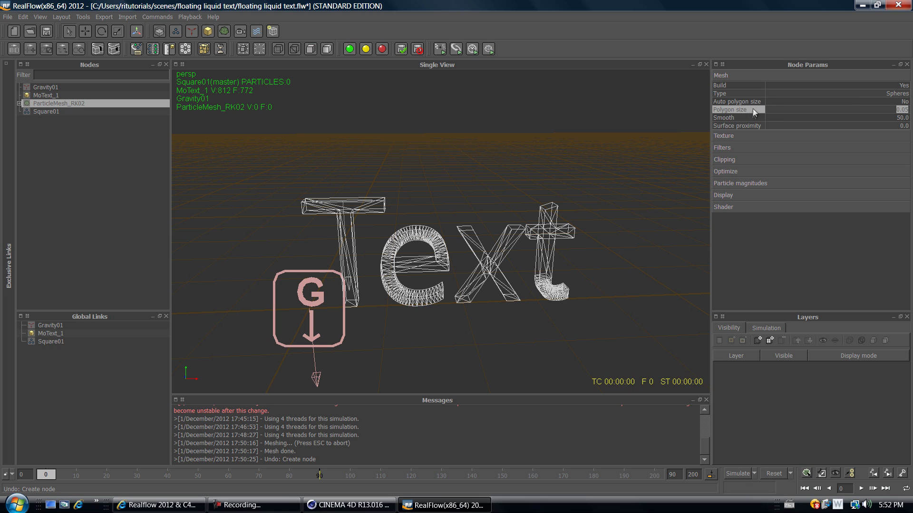
{"action": "left_click", "coordinate": [904, 110]}
{"action": "left_click_drag", "start_coordinate": [907, 110], "coordinate": [904, 110]}
{"action": "type", "text": "3"}
{"action": "left_click", "coordinate": [745, 107]}
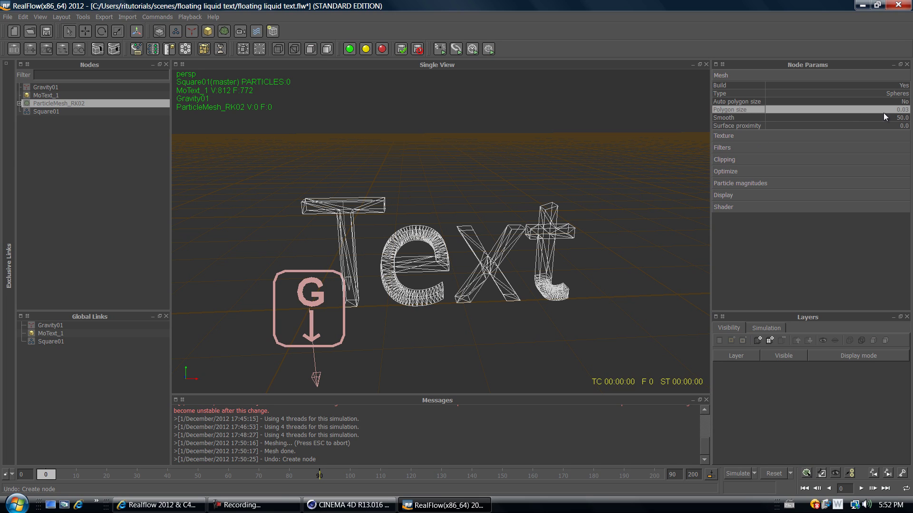
Step: Enable the particle mesh's filter and set its tension to 0.2 and steps to 2
{"action": "left_click", "coordinate": [727, 147]}
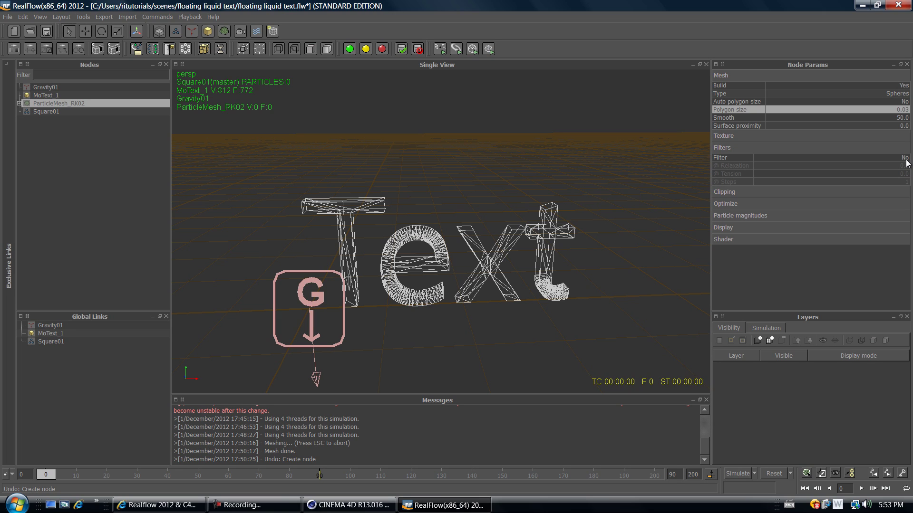
{"action": "double_click", "coordinate": [906, 158]}
{"action": "double_click", "coordinate": [907, 174]}
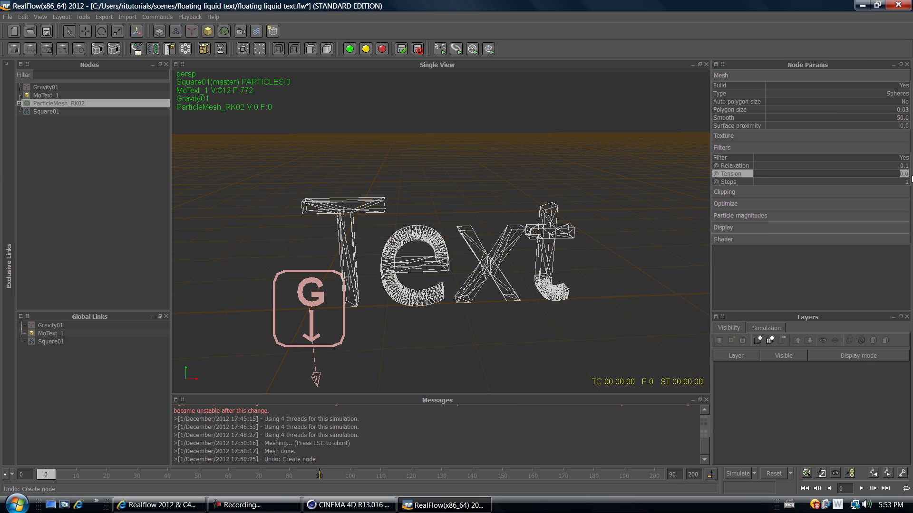
{"action": "type", "text": ".2"}
{"action": "double_click", "coordinate": [906, 182]}
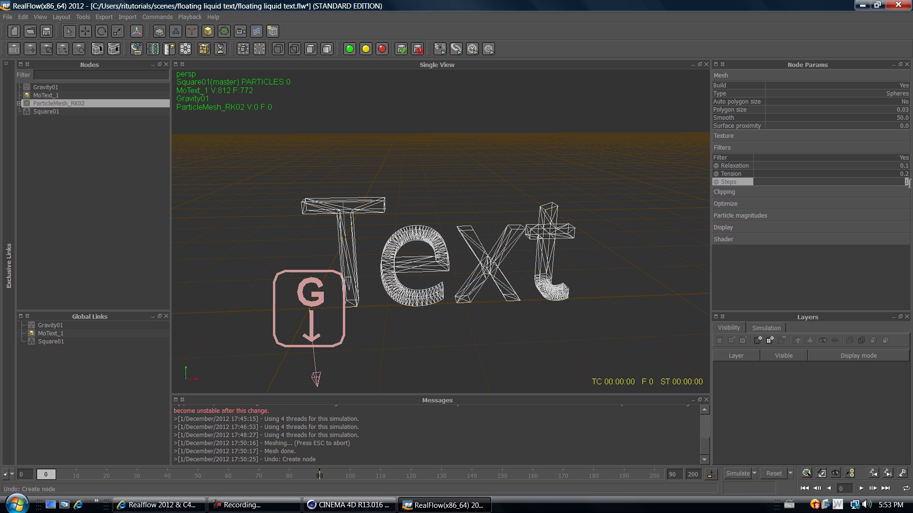
{"action": "type", "text": "2"}
{"action": "key", "text": "Return"}
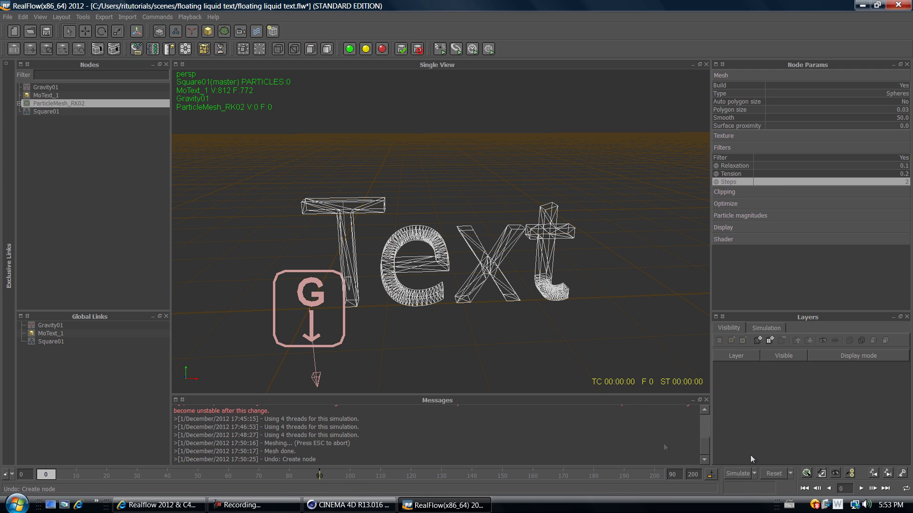
Step: Simulate the liquid so the particle mesh is built for each frame
{"action": "left_click", "coordinate": [737, 473]}
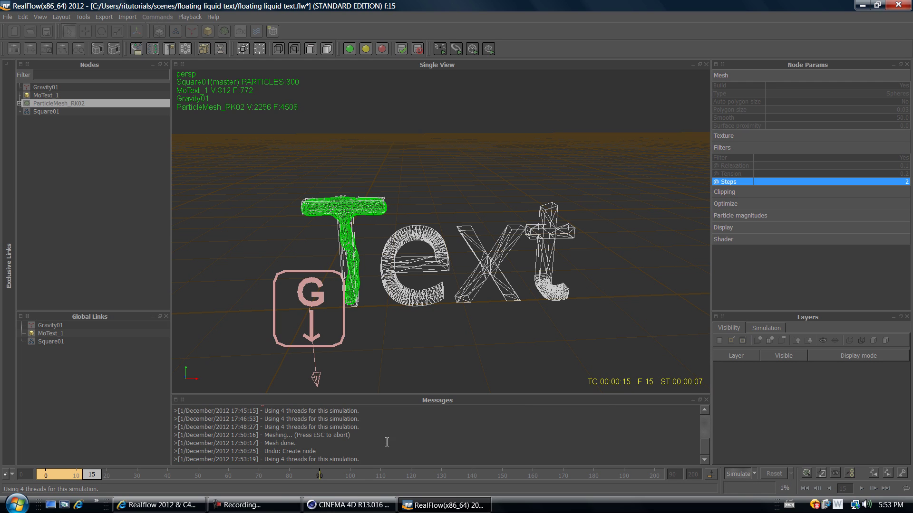
{"action": "left_click", "coordinate": [254, 505]}
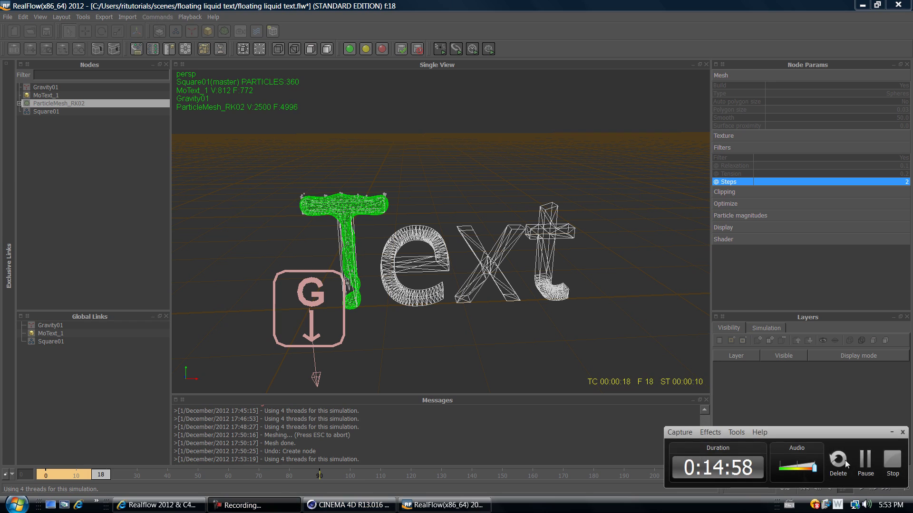
{"action": "left_click", "coordinate": [866, 460]}
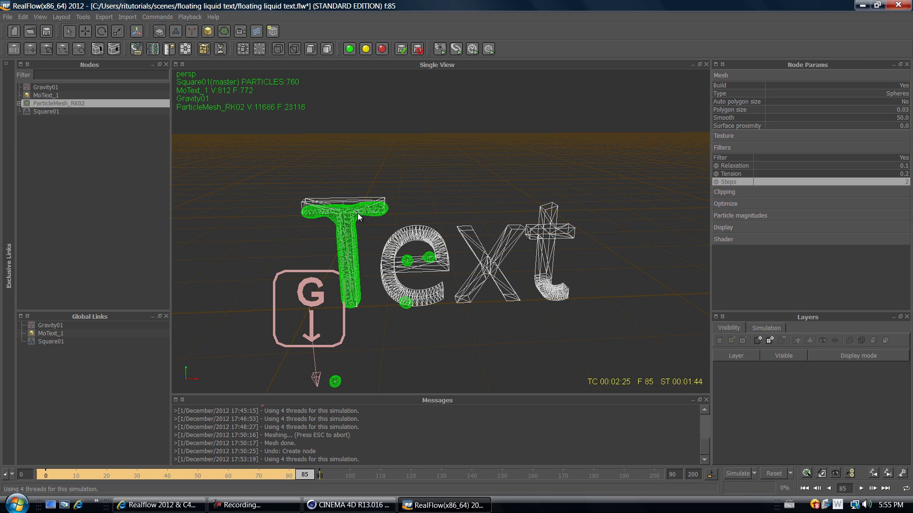
Step: Save the floating liquid text project and close RealFlow
{"action": "left_click", "coordinate": [8, 17]}
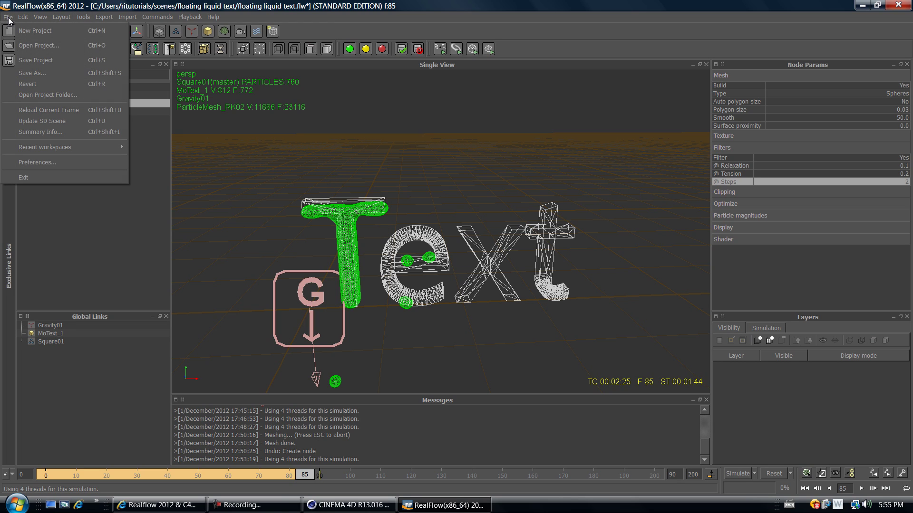
{"action": "left_click", "coordinate": [53, 60]}
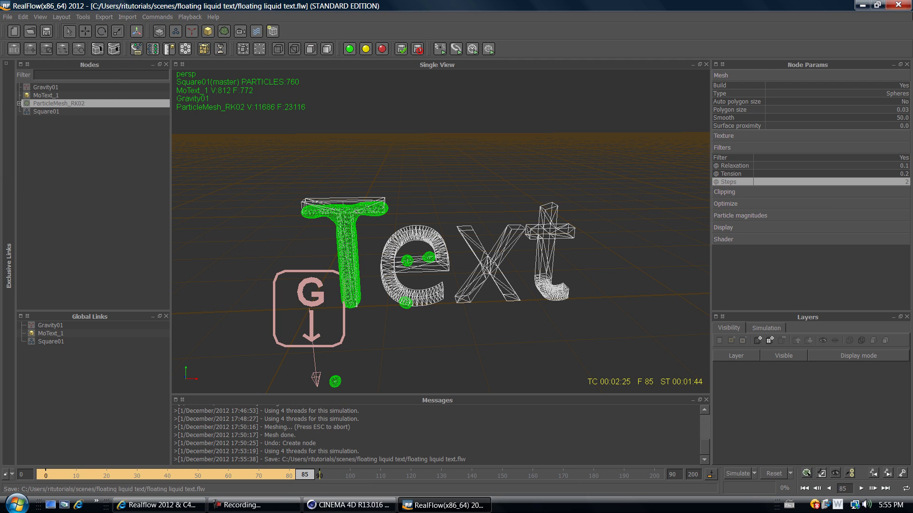
{"action": "left_click", "coordinate": [905, 6]}
Step: Switch to CINEMA 4D and add a RealFlow Mesh Importer to the text scene
{"action": "left_click", "coordinate": [347, 505]}
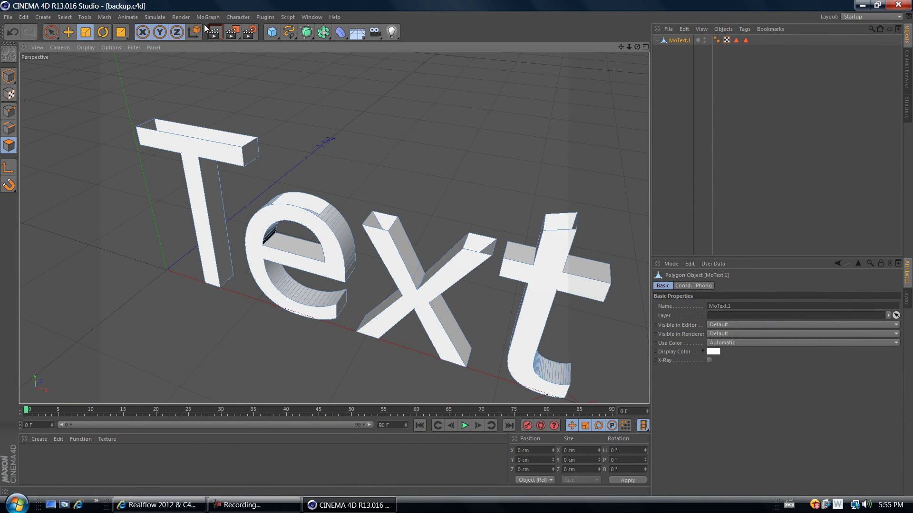
{"action": "left_click", "coordinate": [267, 18]}
{"action": "mouse_move", "coordinate": [295, 44]}
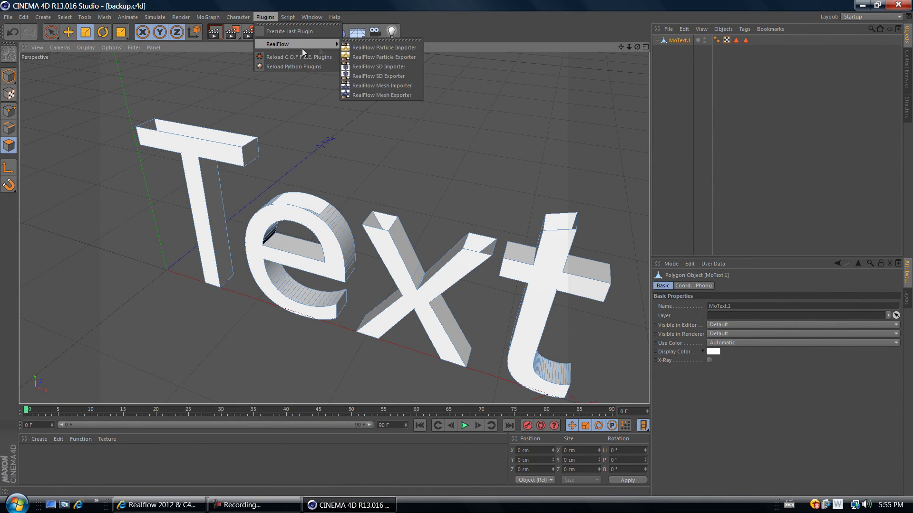
{"action": "left_click", "coordinate": [409, 88]}
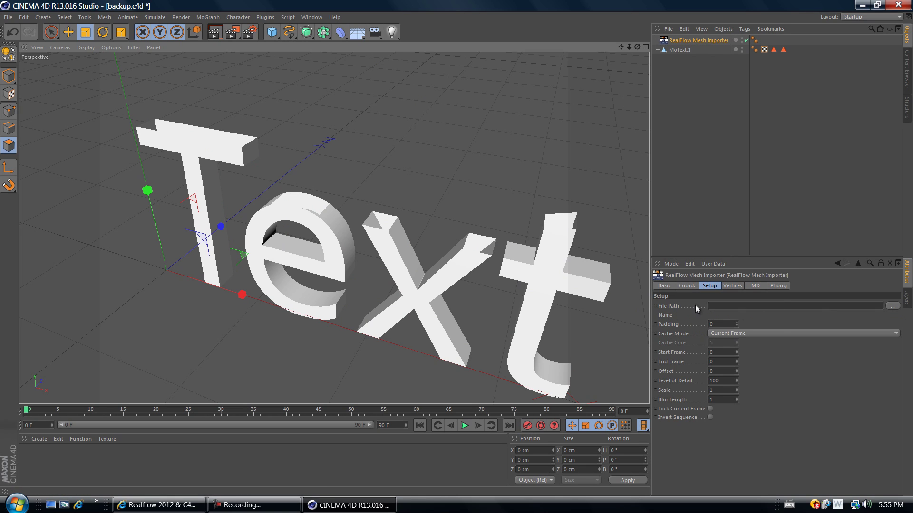
Step: Load the ParticleMesh_RK02 .bin sequence from the floating liquid text project's meshes folder into the mesh importer
{"action": "left_click", "coordinate": [892, 306]}
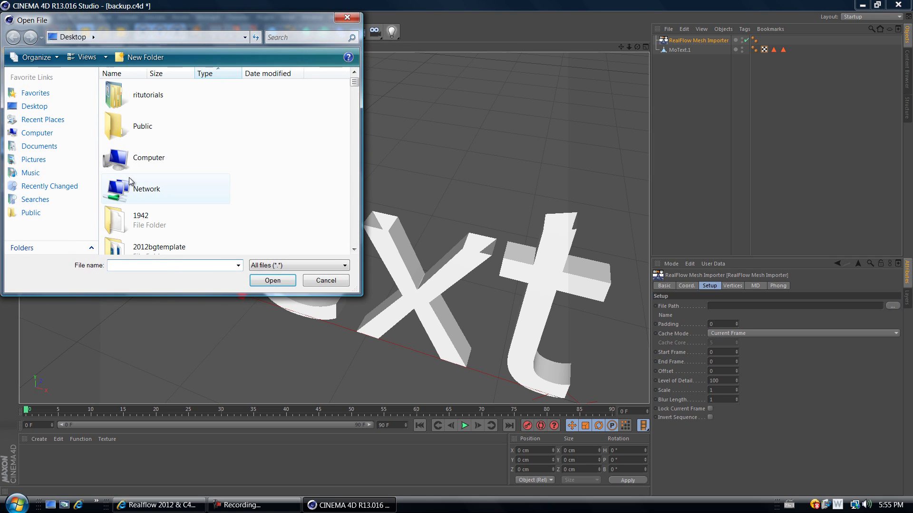
{"action": "left_click_drag", "start_coordinate": [354, 84], "coordinate": [3, 160]}
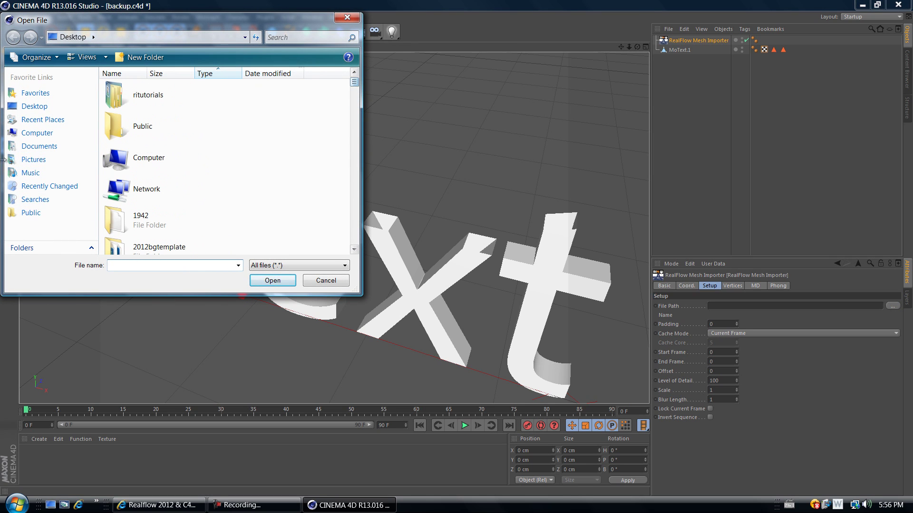
{"action": "left_click", "coordinate": [36, 133]}
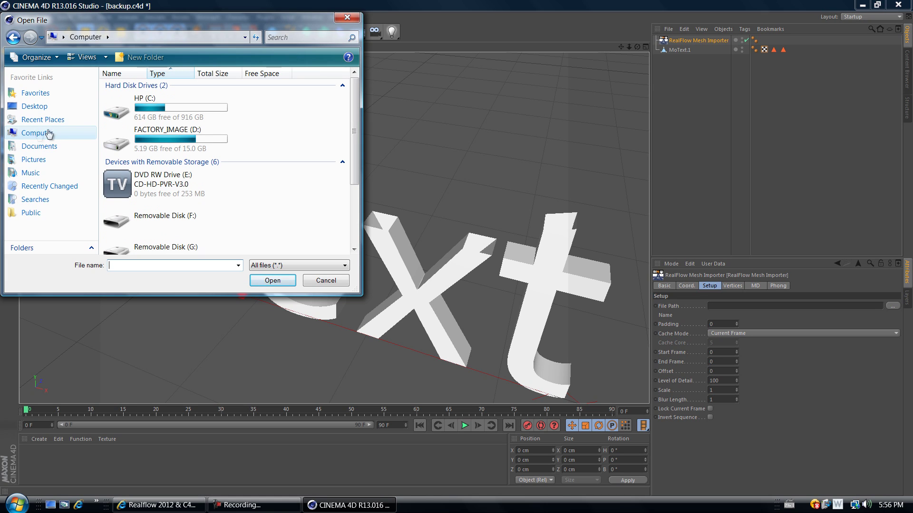
{"action": "double_click", "coordinate": [150, 117]}
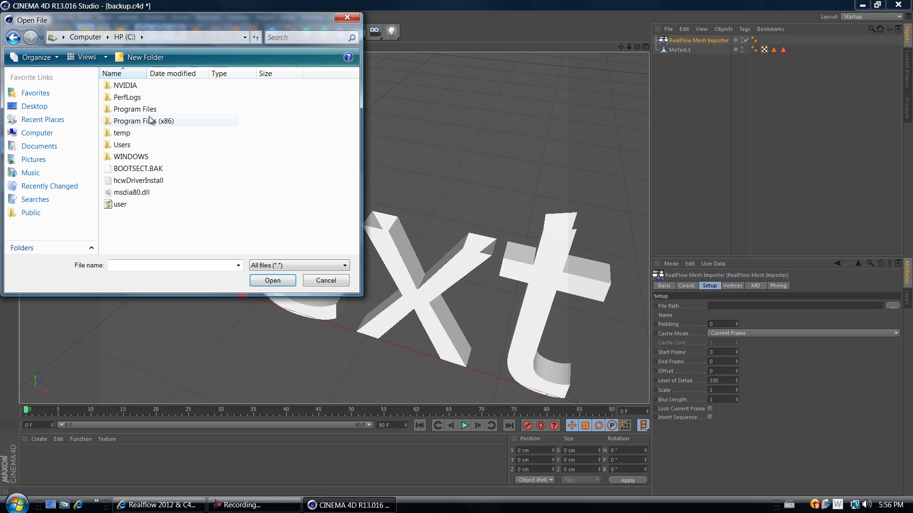
{"action": "double_click", "coordinate": [140, 150]}
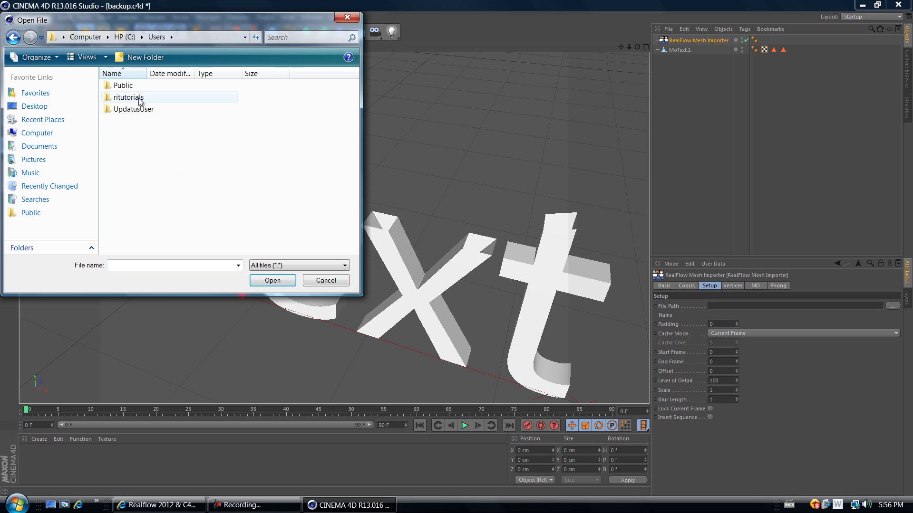
{"action": "double_click", "coordinate": [128, 98]}
{"action": "double_click", "coordinate": [125, 217]}
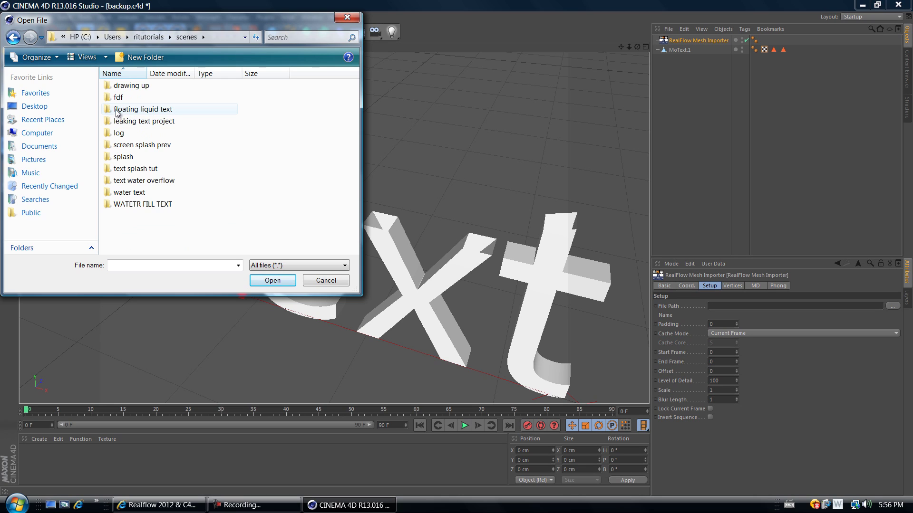
{"action": "double_click", "coordinate": [154, 110]}
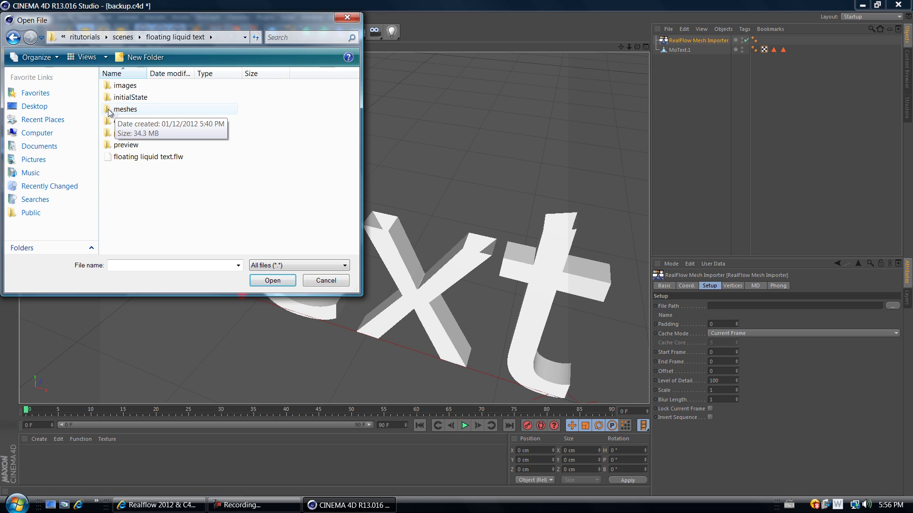
{"action": "double_click", "coordinate": [150, 109]}
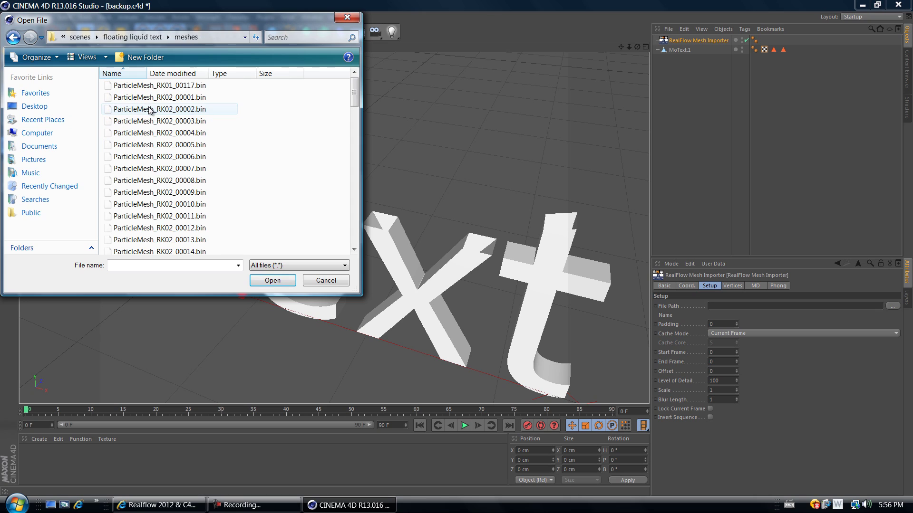
{"action": "left_click", "coordinate": [216, 110]}
{"action": "left_click", "coordinate": [272, 281]}
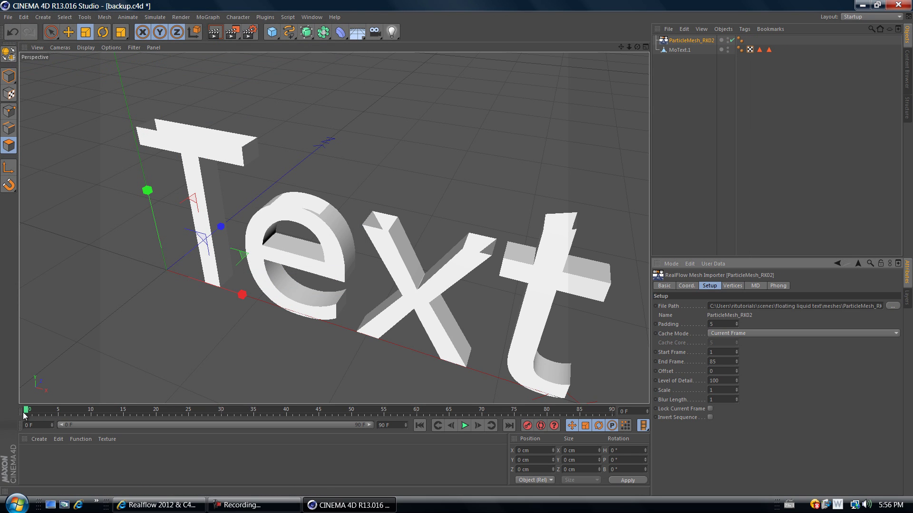
Step: Play the animation to review the imported liquid mesh, stop at frame 72, and select the MoText.1 object
{"action": "left_click", "coordinate": [464, 426]}
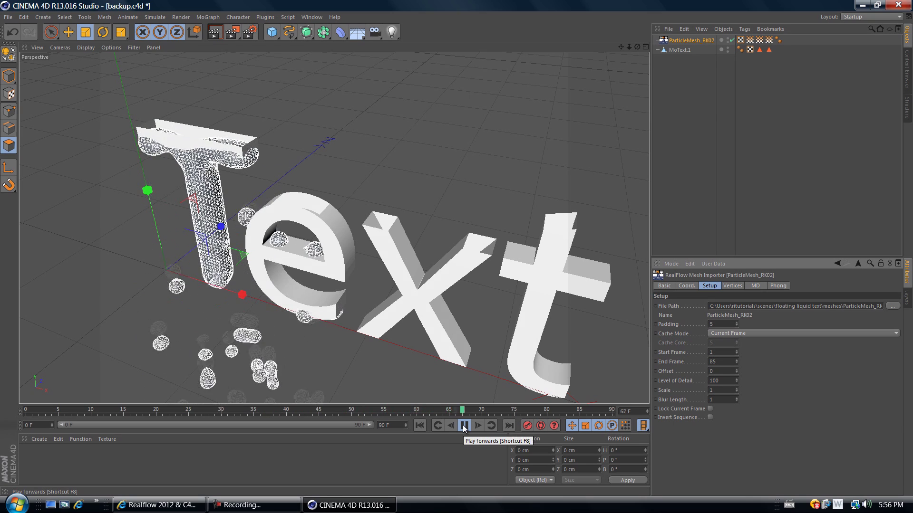
{"action": "left_click", "coordinate": [465, 426]}
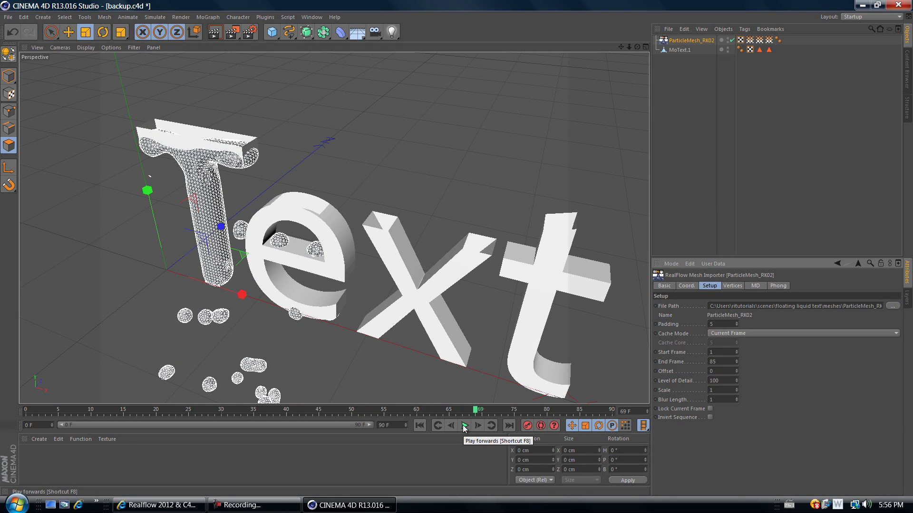
{"action": "left_click", "coordinate": [464, 426]}
{"action": "left_click", "coordinate": [465, 426]}
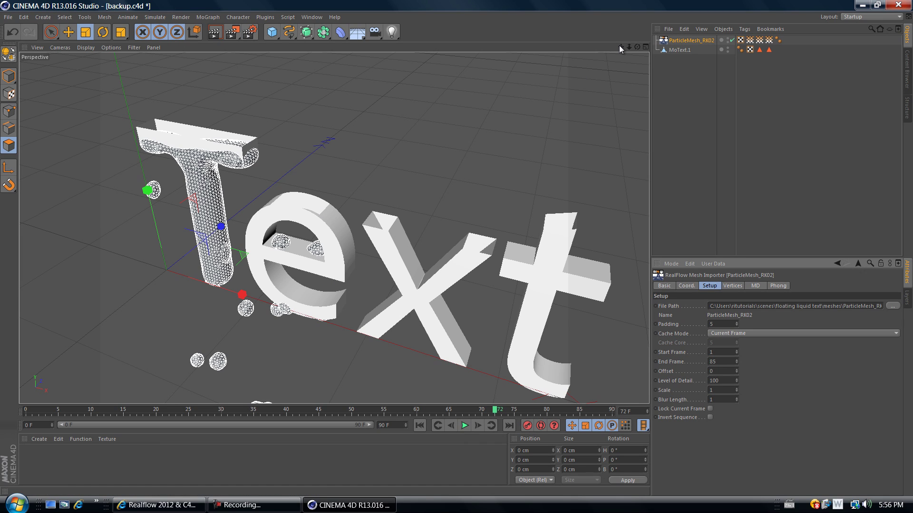
{"action": "left_click", "coordinate": [681, 51]}
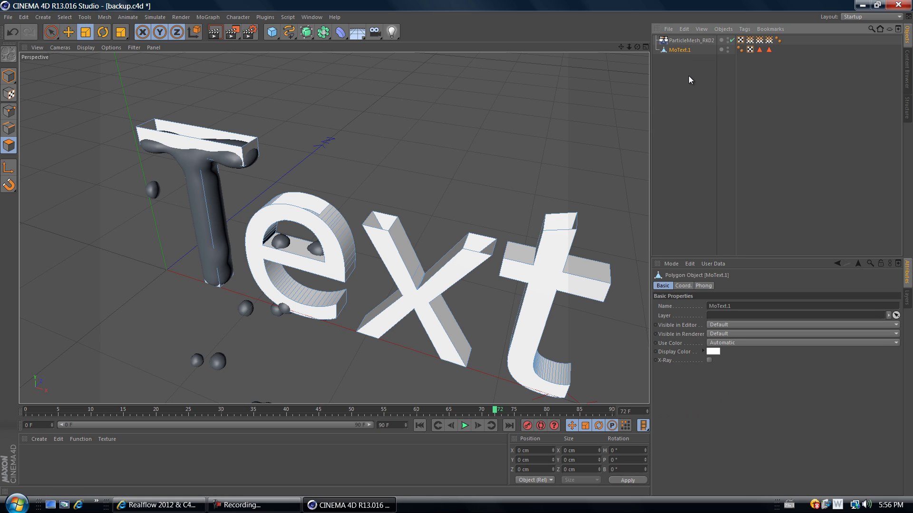
Step: Delete the MoText.1 text object, then replay the liquid mesh animation from frame 0 and stop it at frame 84
{"action": "key", "text": "Delete"}
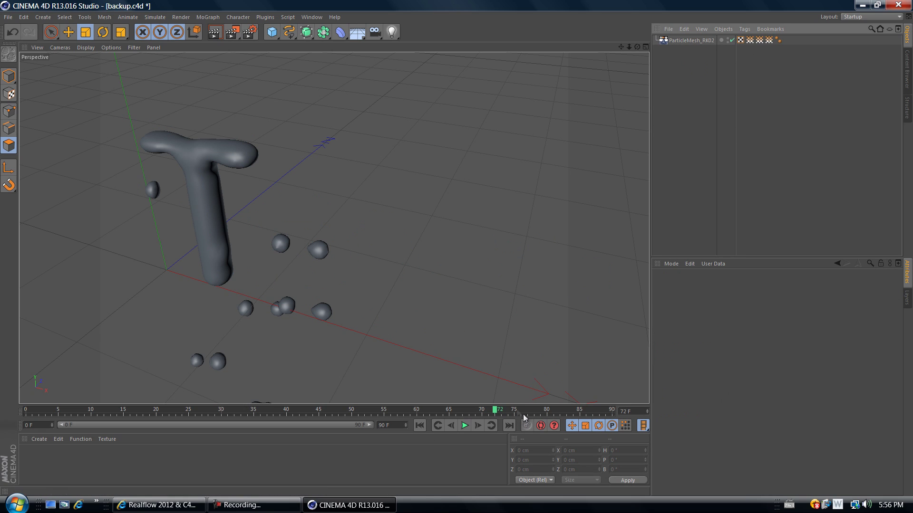
{"action": "left_click_drag", "start_coordinate": [495, 413], "coordinate": [4, 377]}
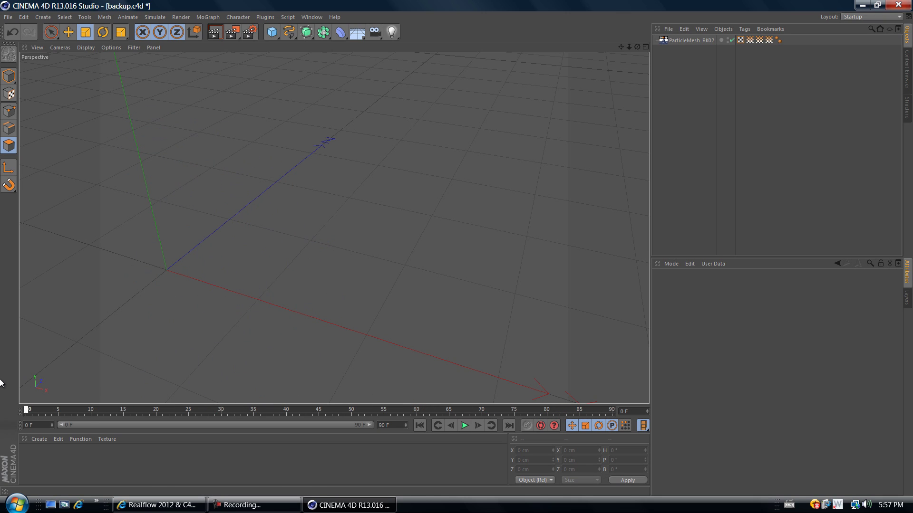
{"action": "left_click", "coordinate": [464, 427]}
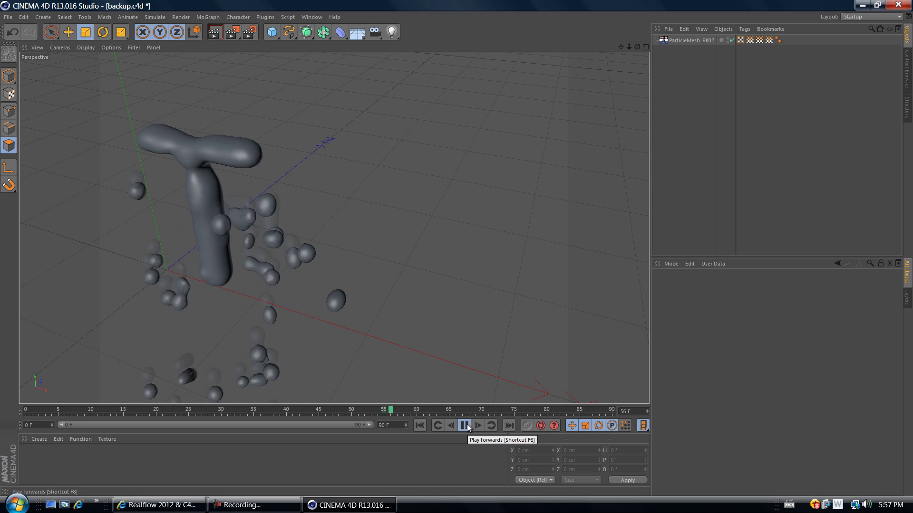
{"action": "left_click", "coordinate": [465, 426]}
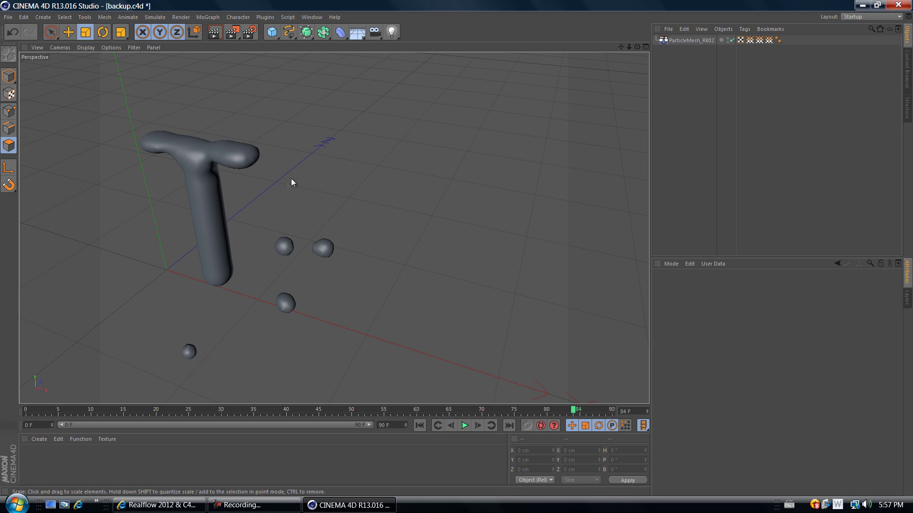
{"action": "left_click_drag", "start_coordinate": [637, 46], "coordinate": [453, 251]}
{"action": "left_click_drag", "start_coordinate": [623, 46], "coordinate": [457, 248]}
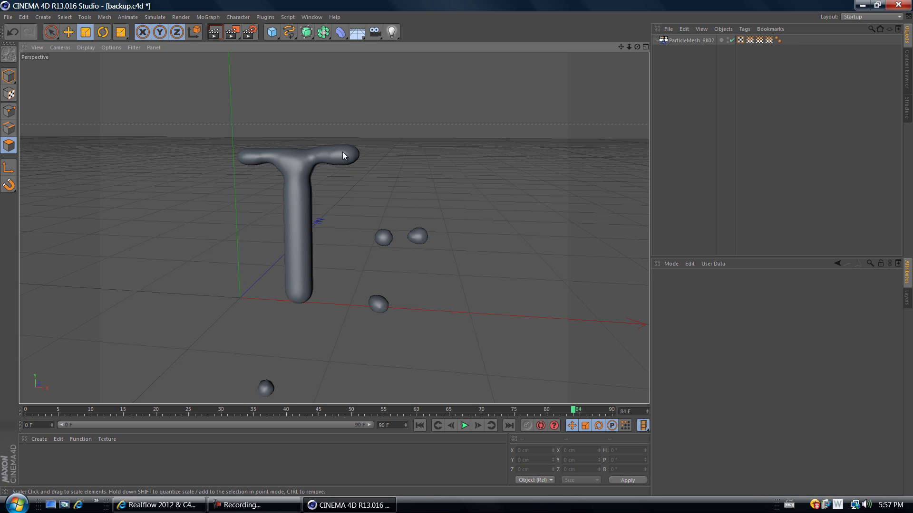
{"action": "left_click", "coordinate": [259, 508]}
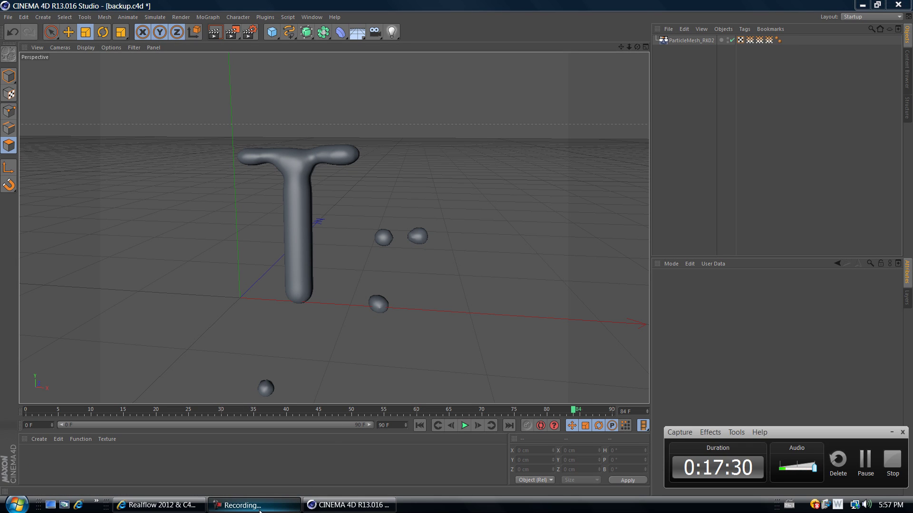
{"action": "left_click", "coordinate": [260, 508]}
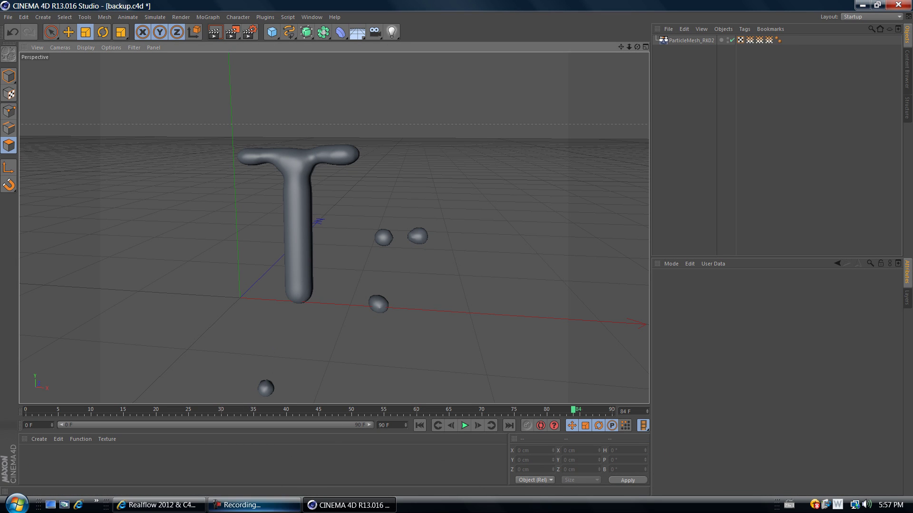
{"action": "mouse_move", "coordinate": [271, 512]}
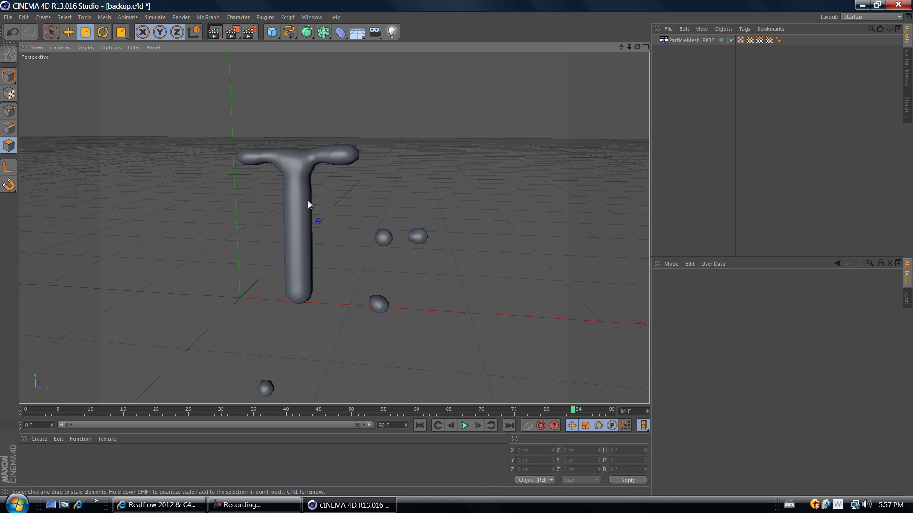
{"action": "left_click", "coordinate": [256, 506]}
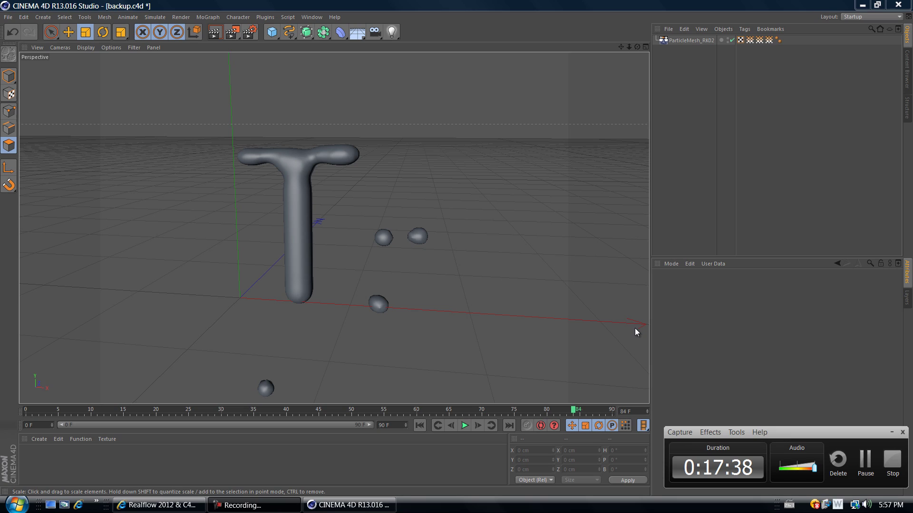